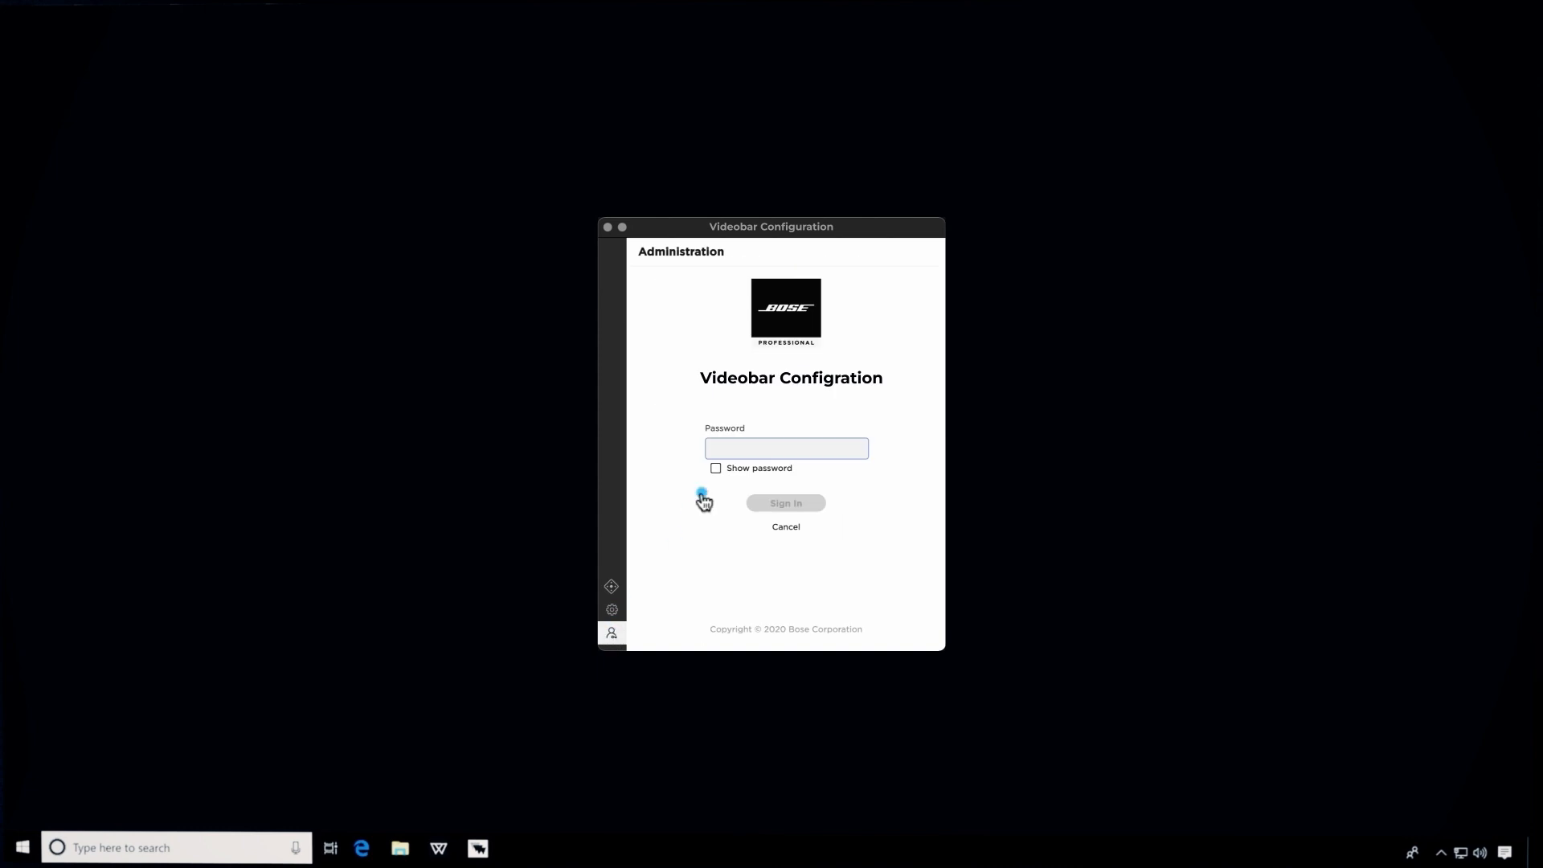
# - Sign in with the administrator password and open the Video page's live camera preview
pyautogui.write('Bose123!')
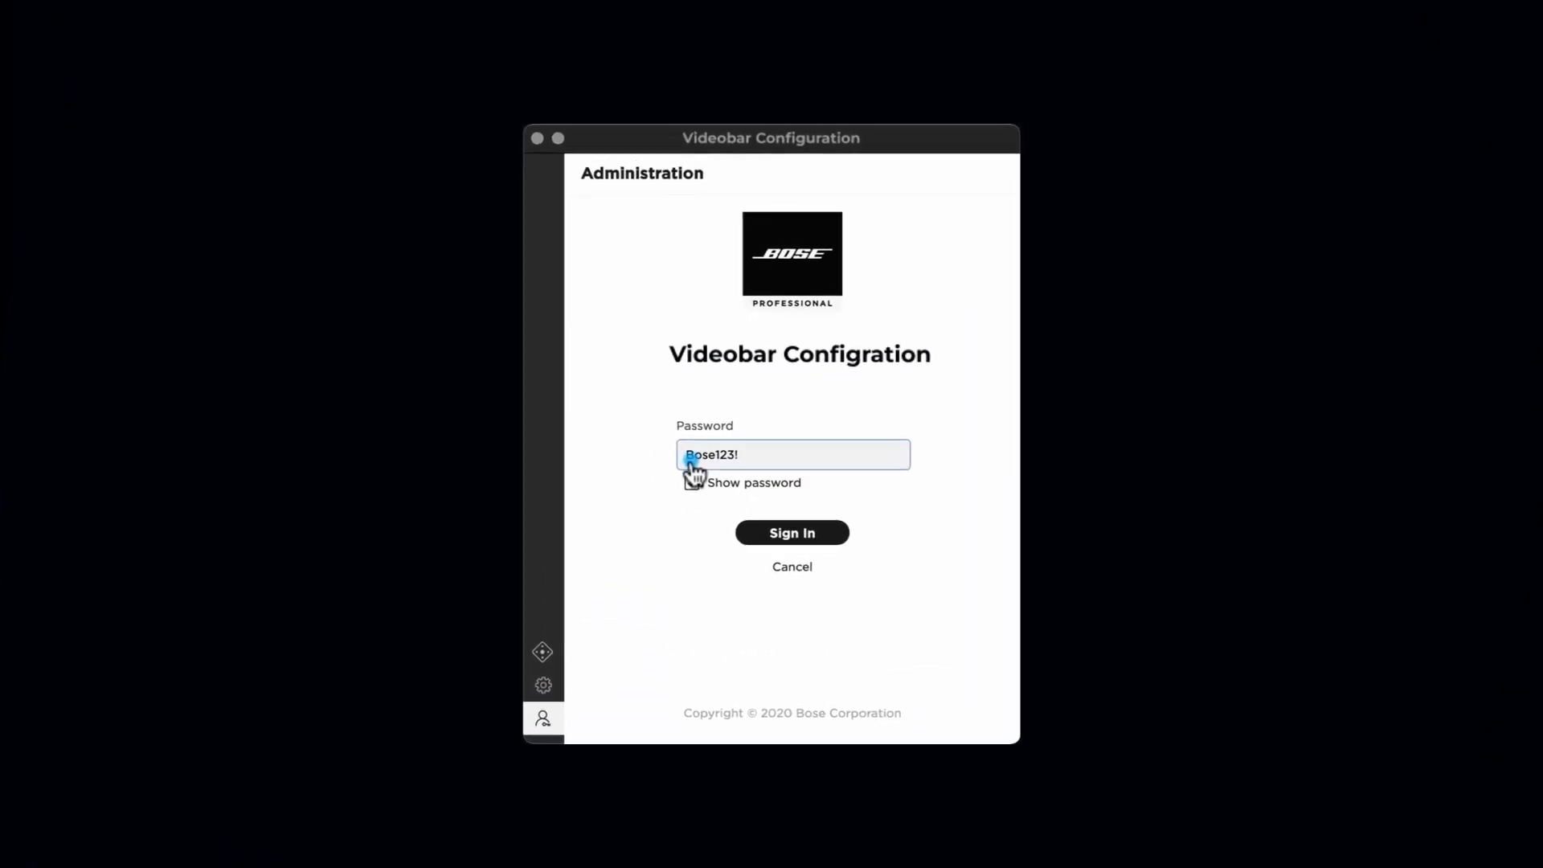
pyautogui.click(763, 535)
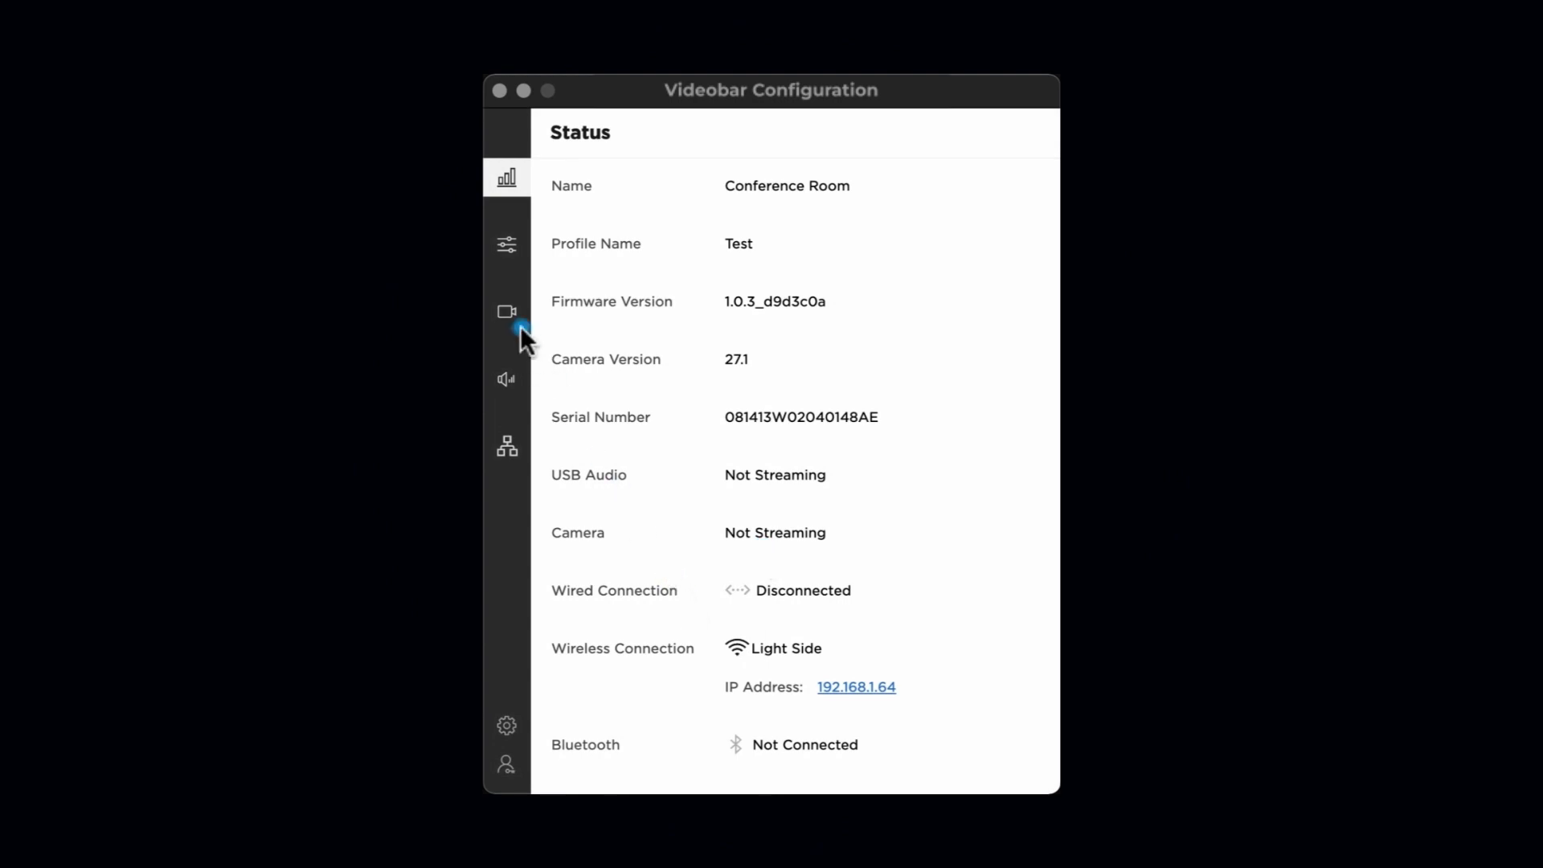
pyautogui.click(509, 316)
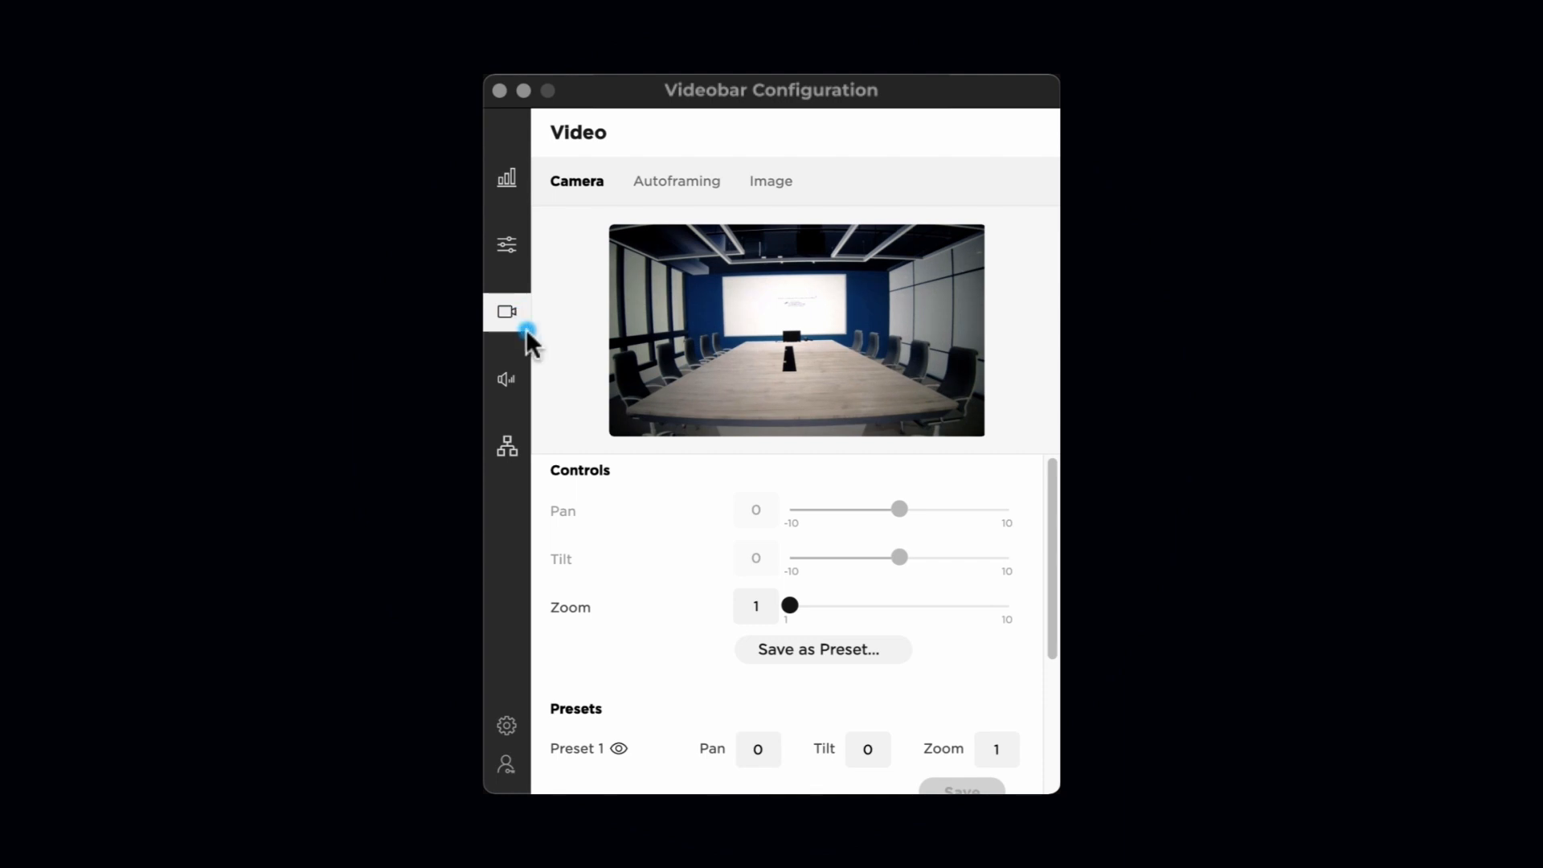
# - Zoom and pan the camera view, then save it as Preset 1
pyautogui.moveTo(787, 606); pyautogui.dragTo(862, 605)
pyautogui.moveTo(897, 508); pyautogui.dragTo(789, 605)
pyautogui.click(813, 649)
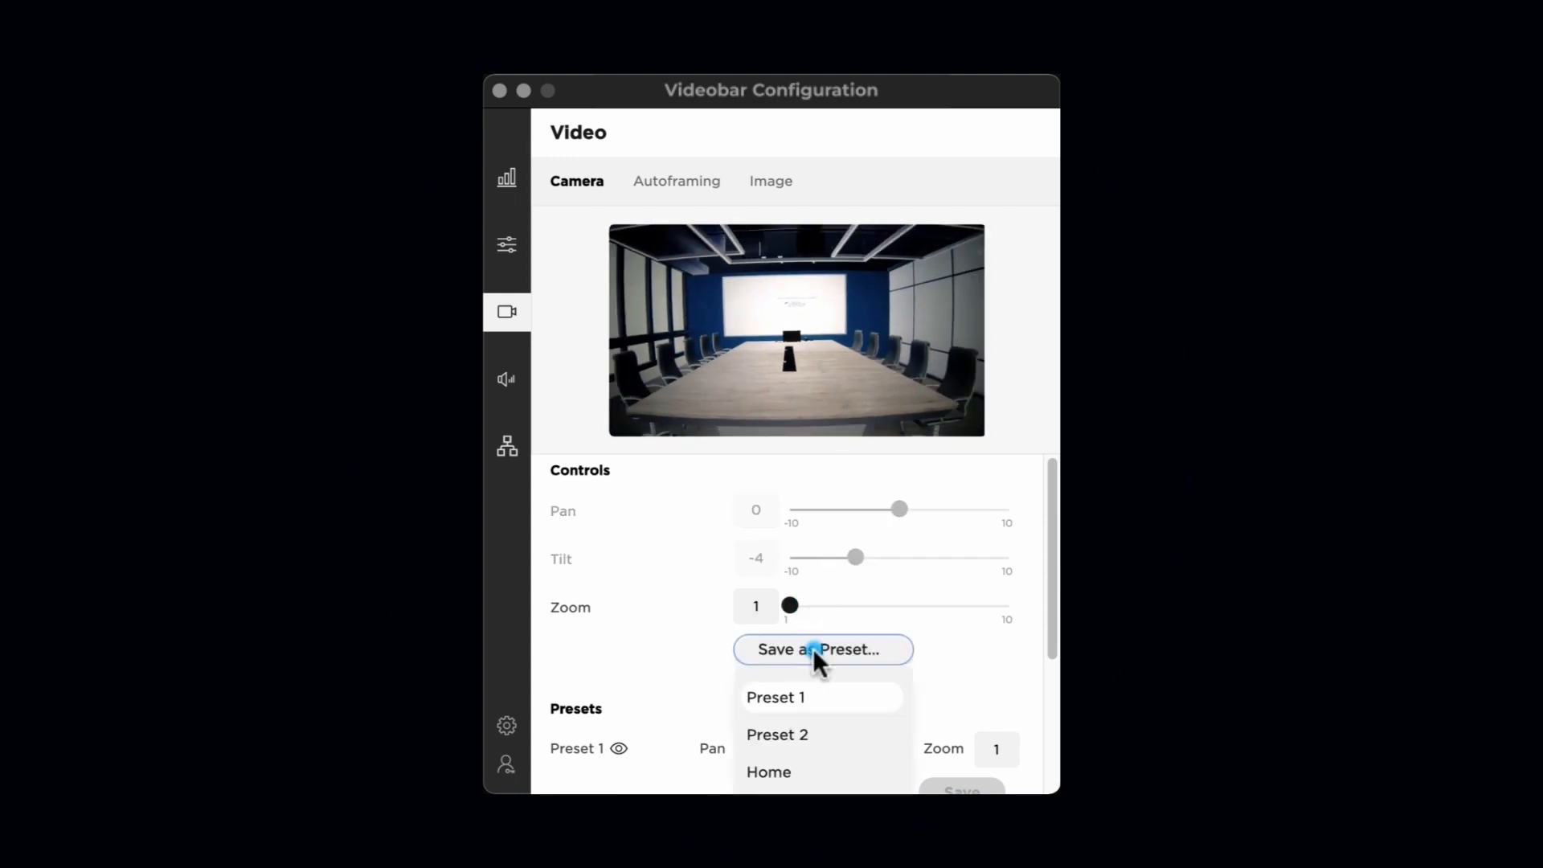
pyautogui.click(801, 693)
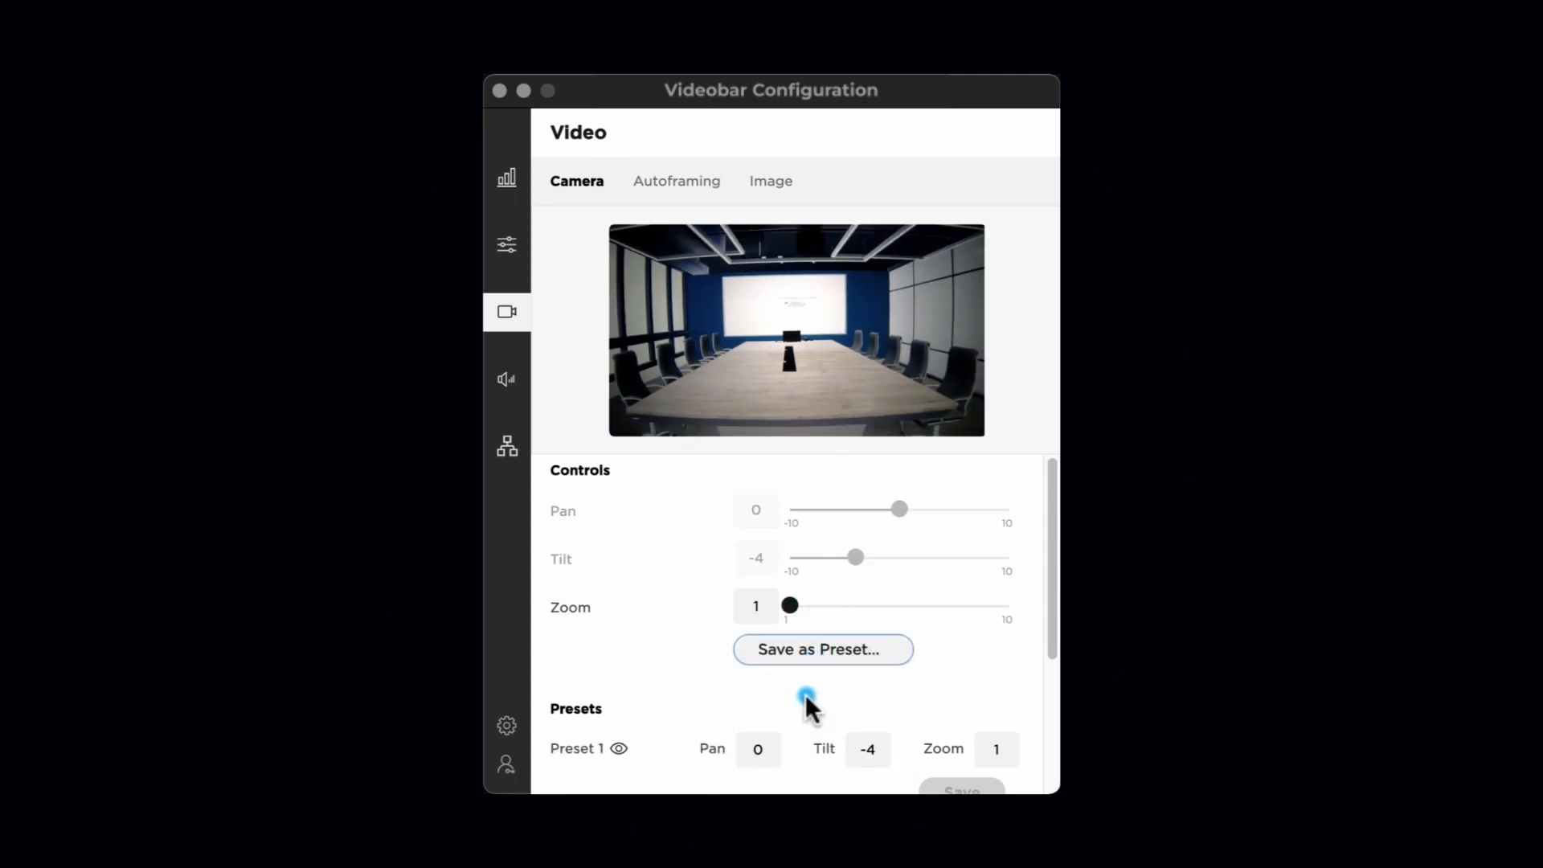
# - Change Preset 2 to pan 2 and tilt 2, and save it
pyautogui.moveTo(1050, 637); pyautogui.dragTo(1054, 779)
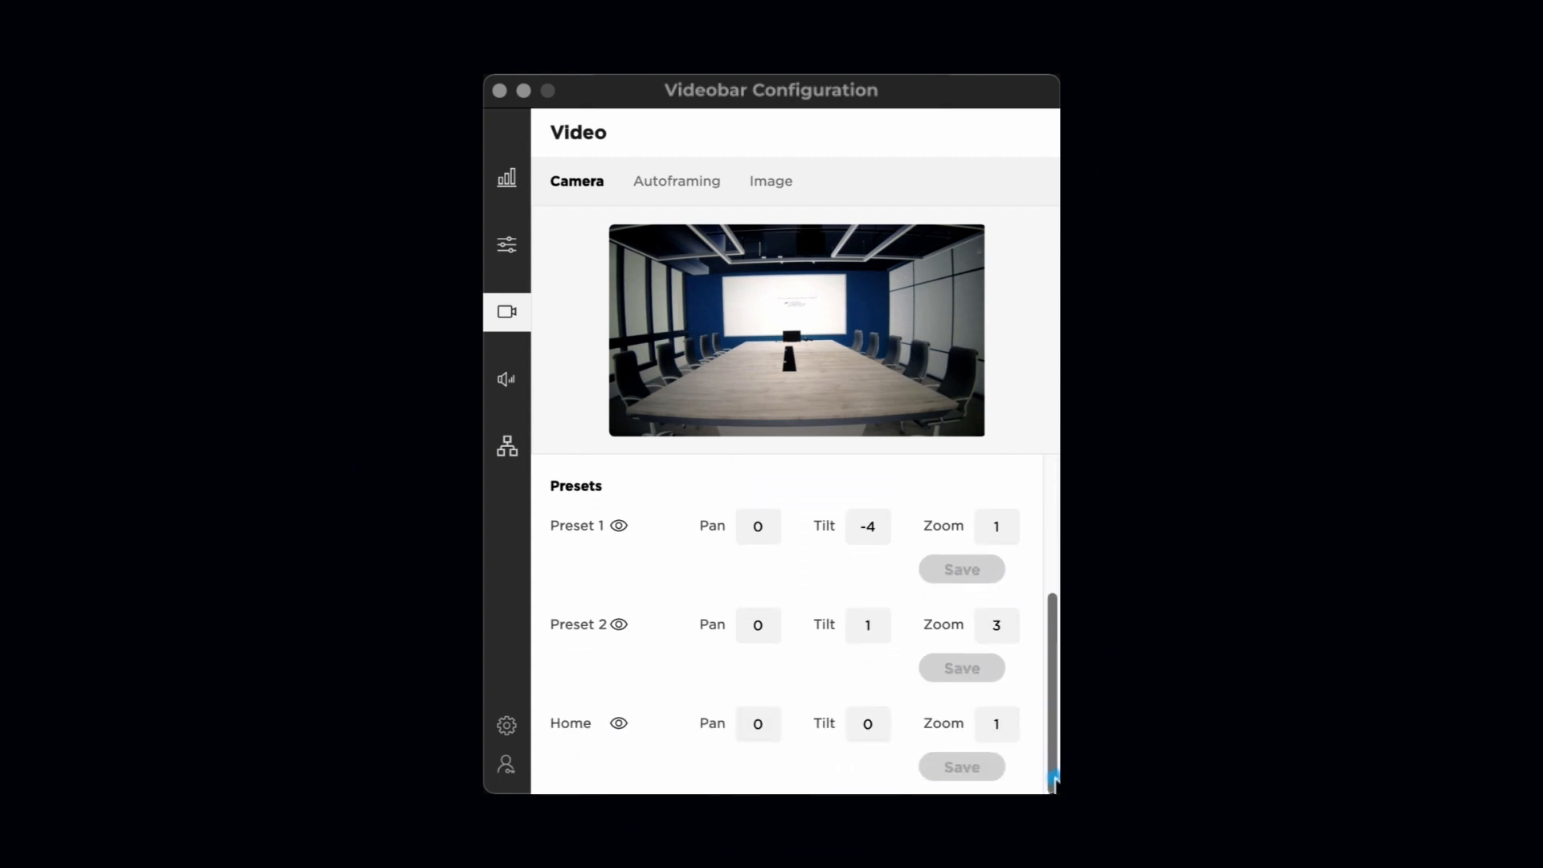
pyautogui.moveTo(768, 627); pyautogui.dragTo(751, 626)
pyautogui.write('2')
pyautogui.doubleClick(867, 625)
pyautogui.write('2')
pyautogui.click(945, 660)
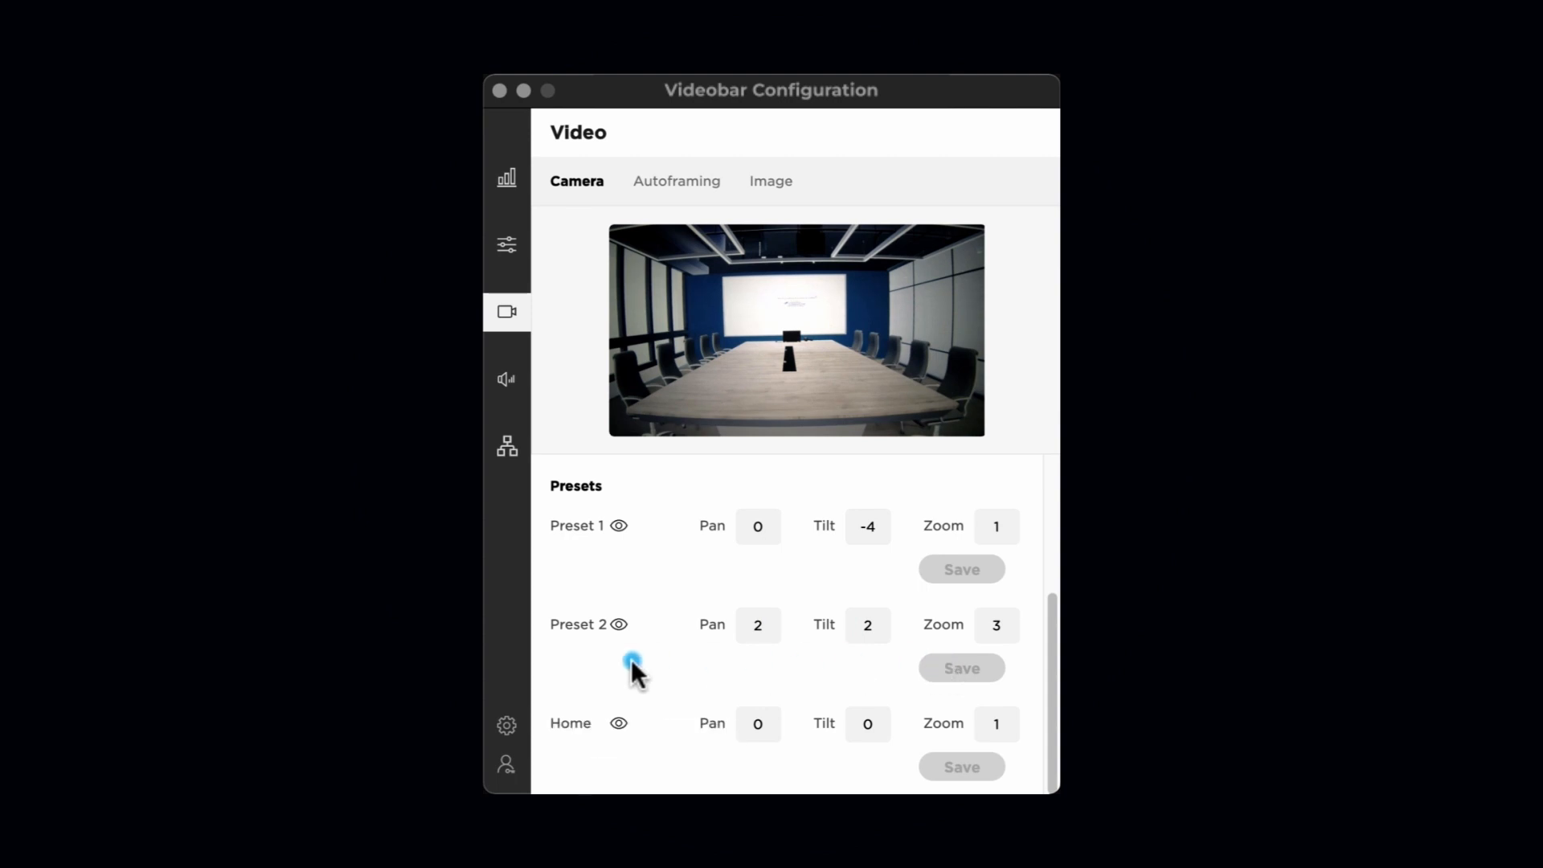
# - Preview the Preset 2, Preset 1 and Home views, then bring up the Autoframing settings
pyautogui.click(617, 625)
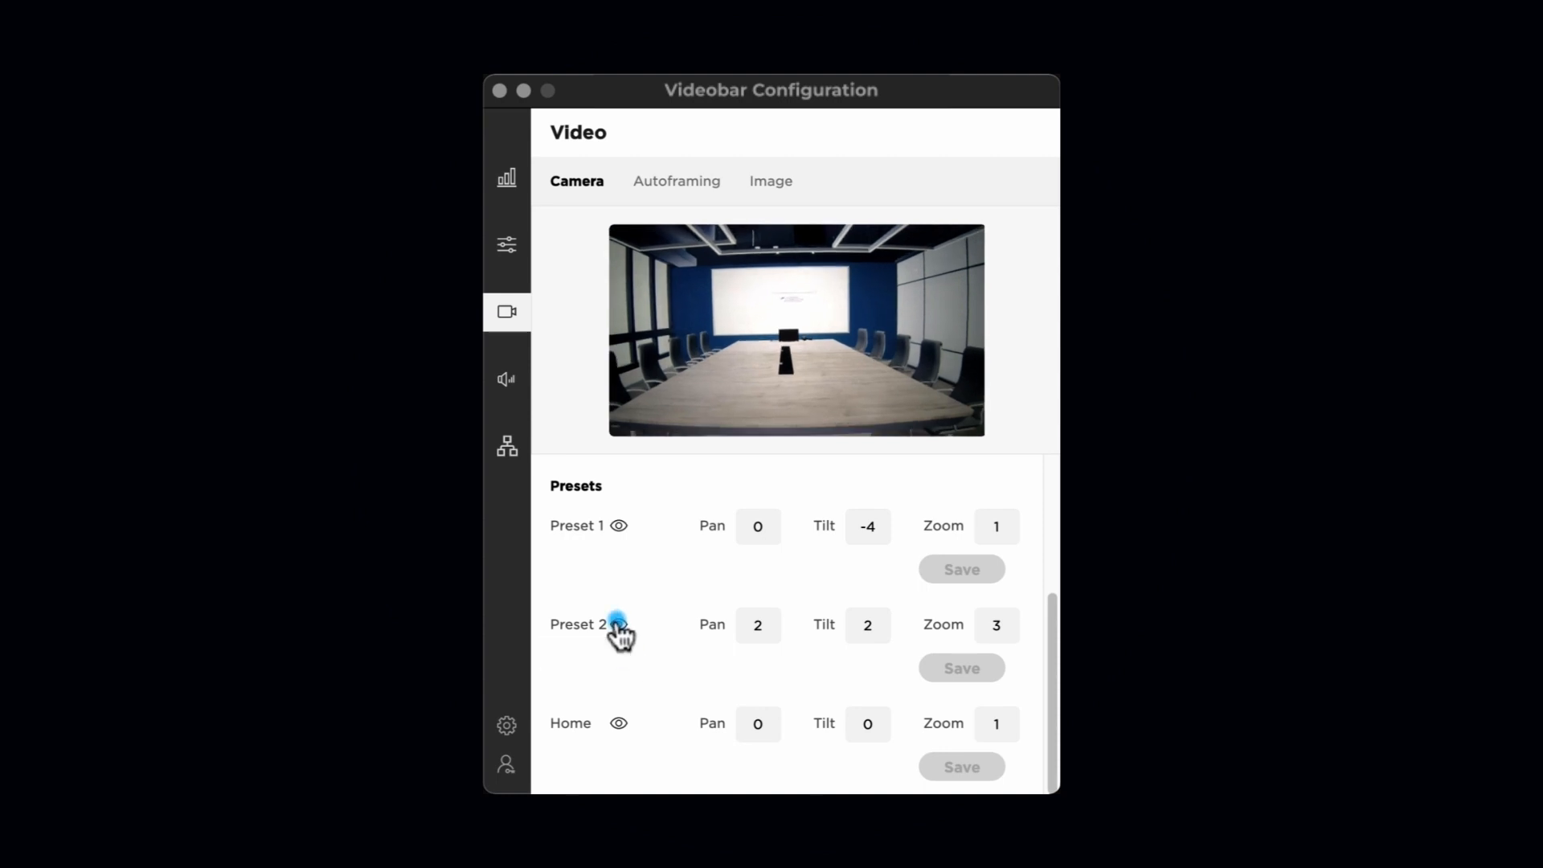
pyautogui.click(618, 525)
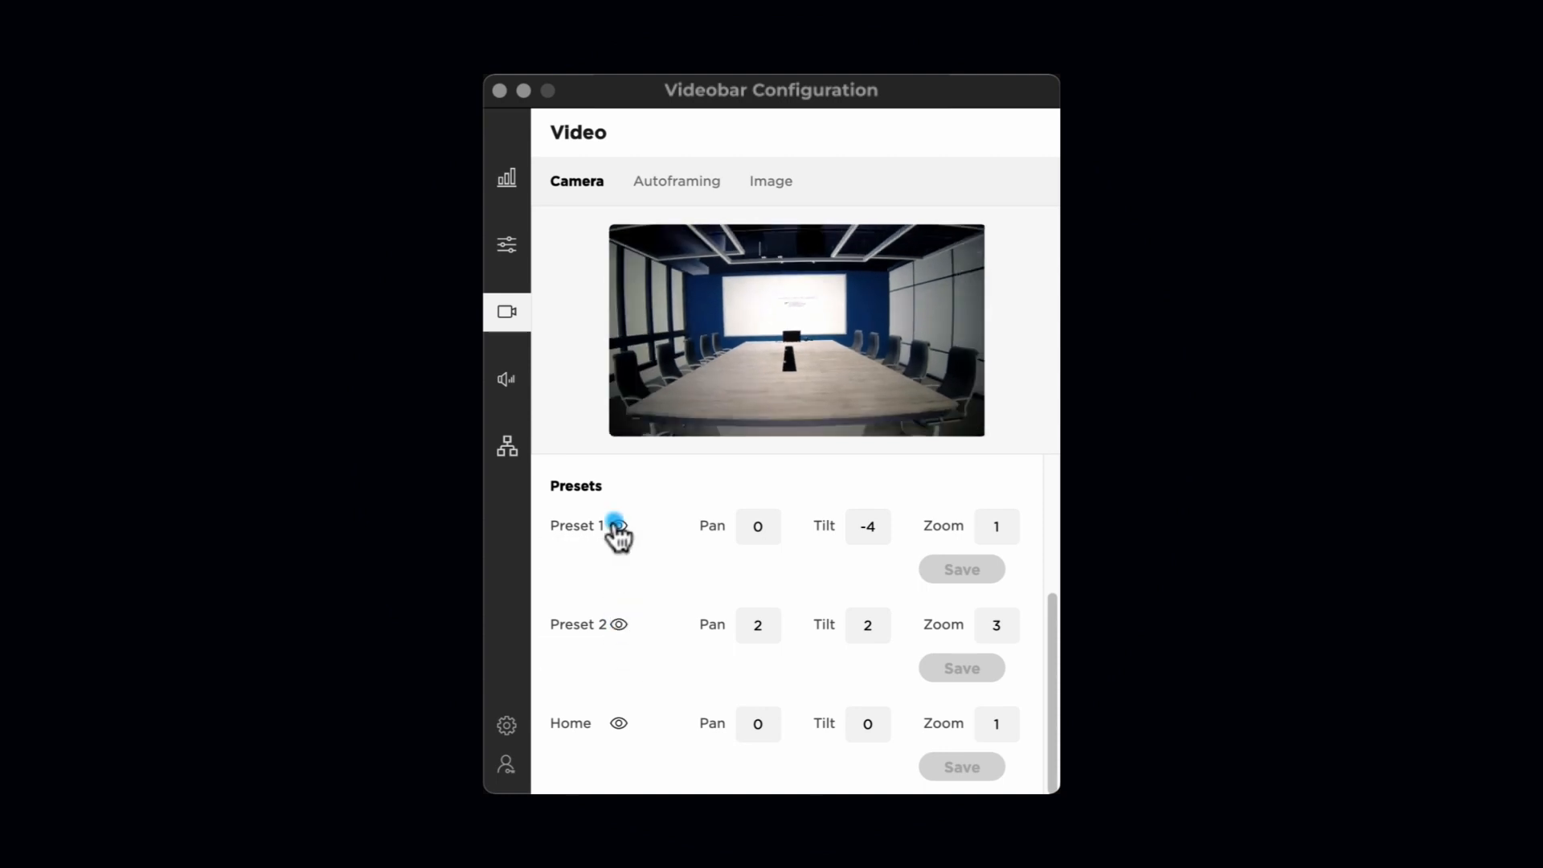
pyautogui.click(619, 721)
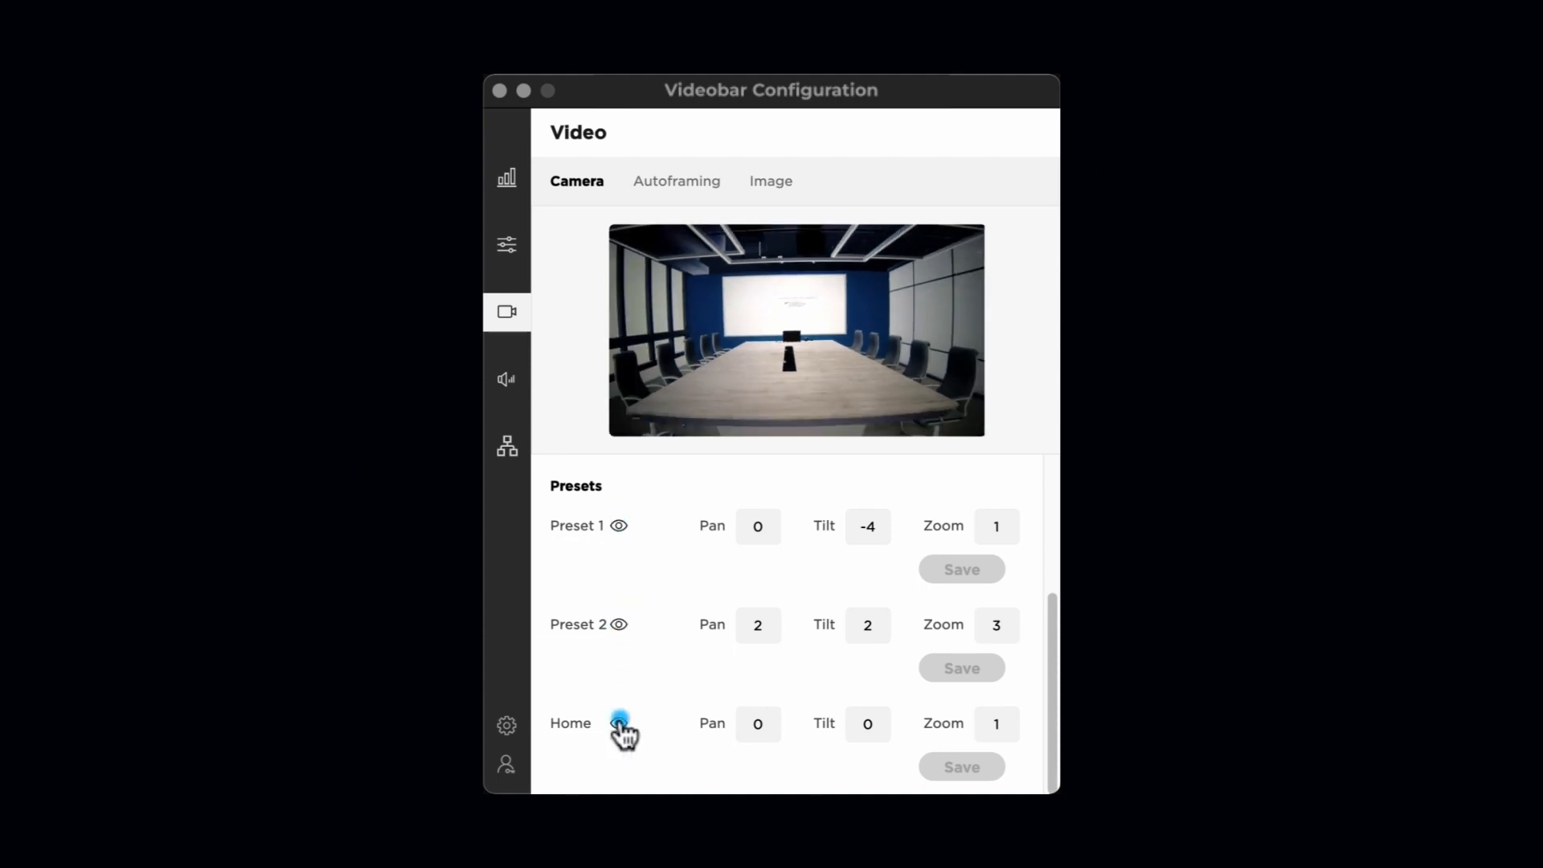
pyautogui.click(683, 181)
pyautogui.moveTo(1051, 709); pyautogui.dragTo(1044, 562)
pyautogui.click(785, 485)
pyautogui.click(782, 485)
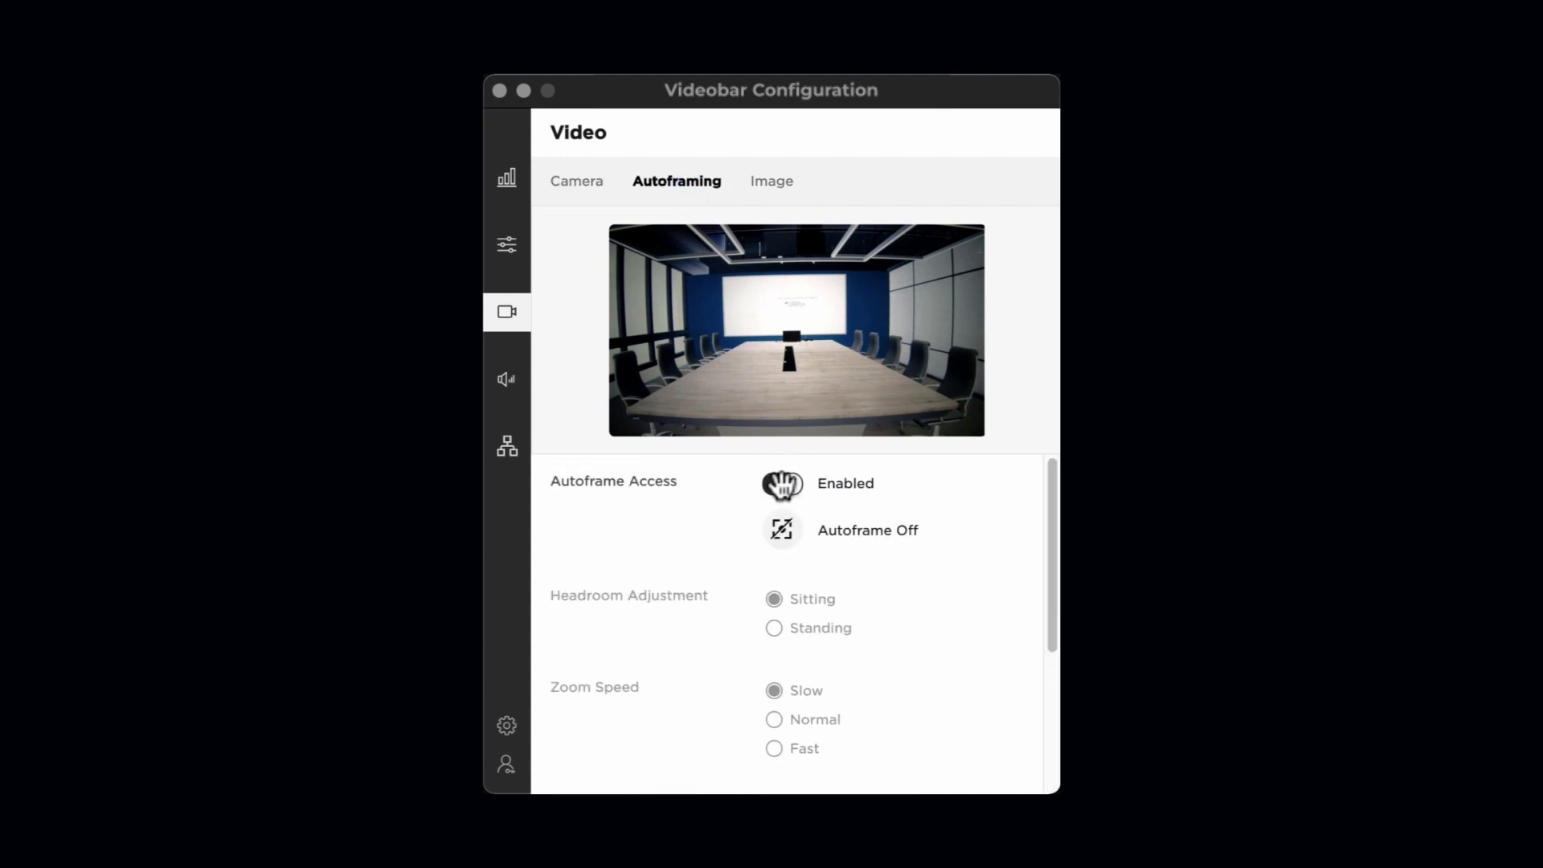
pyautogui.click(781, 486)
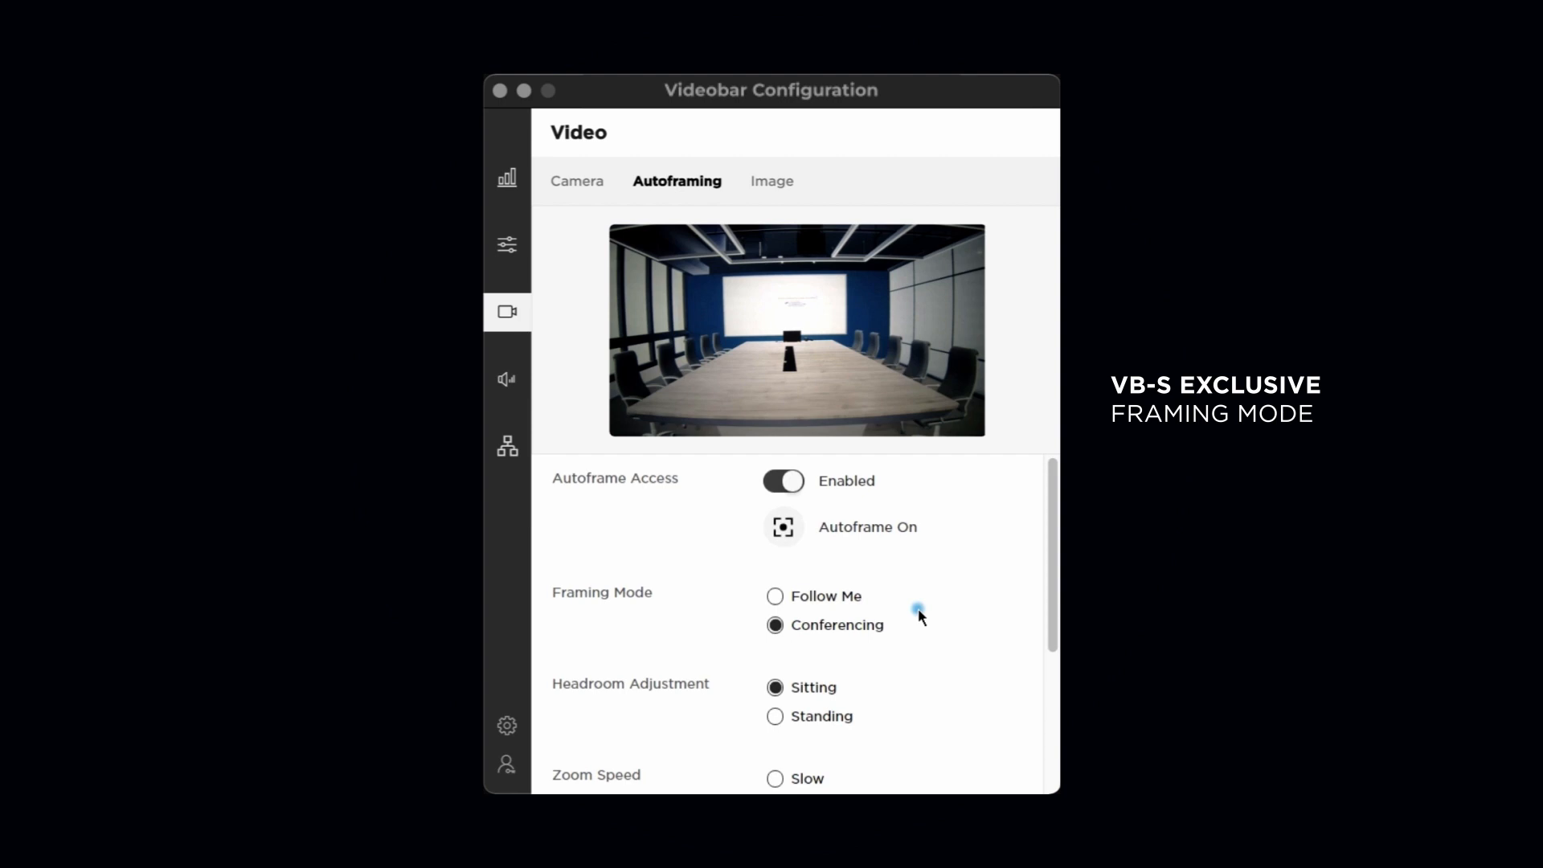
pyautogui.click(849, 598)
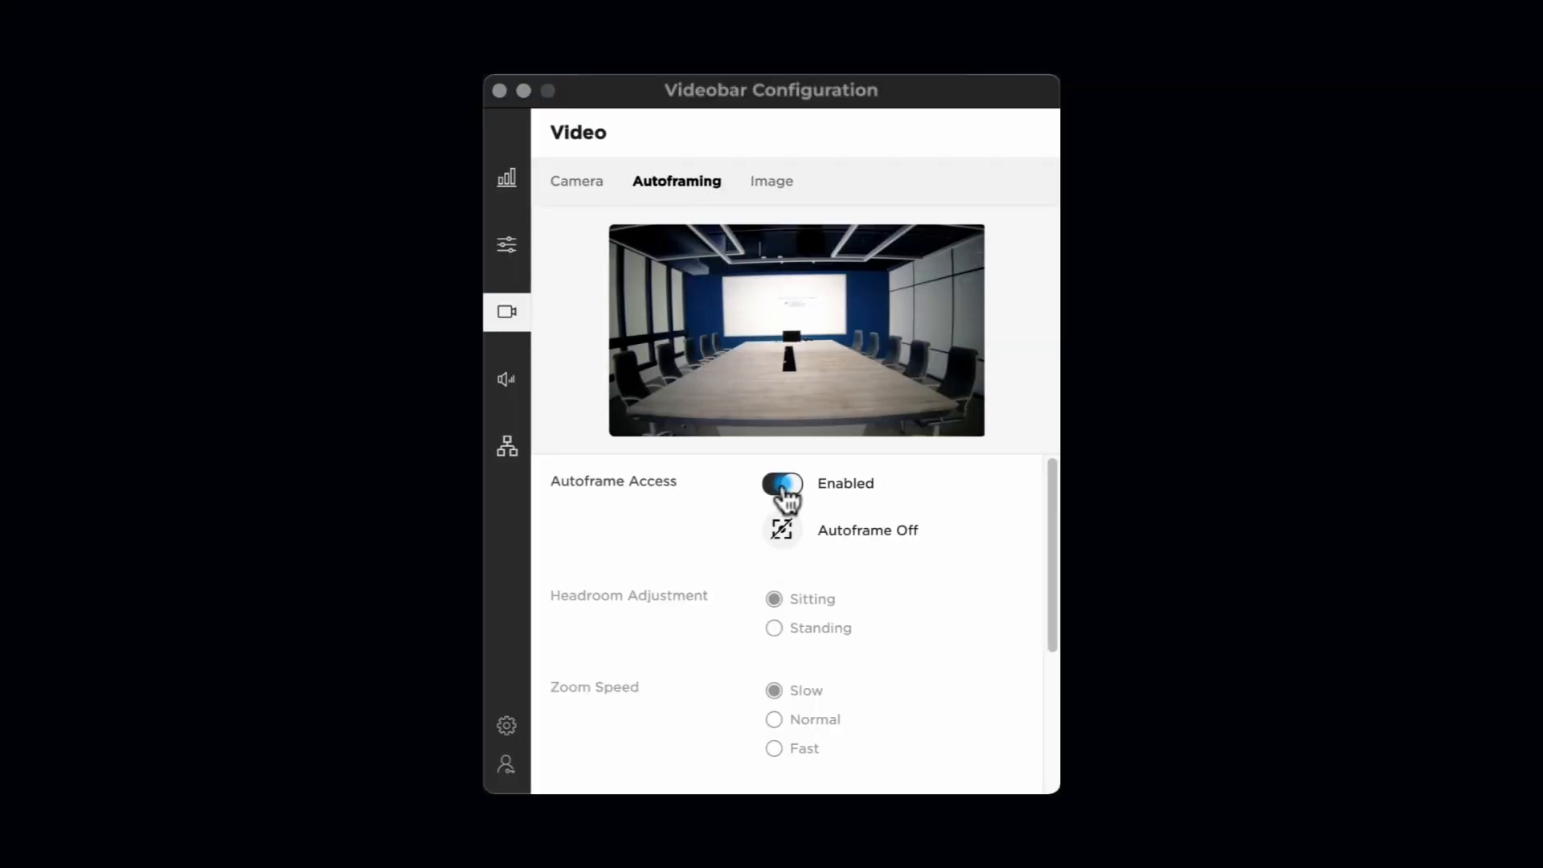
# - Enable autoframing, leave Autoframe Information off, and move to the camera's Image settings
pyautogui.click(783, 532)
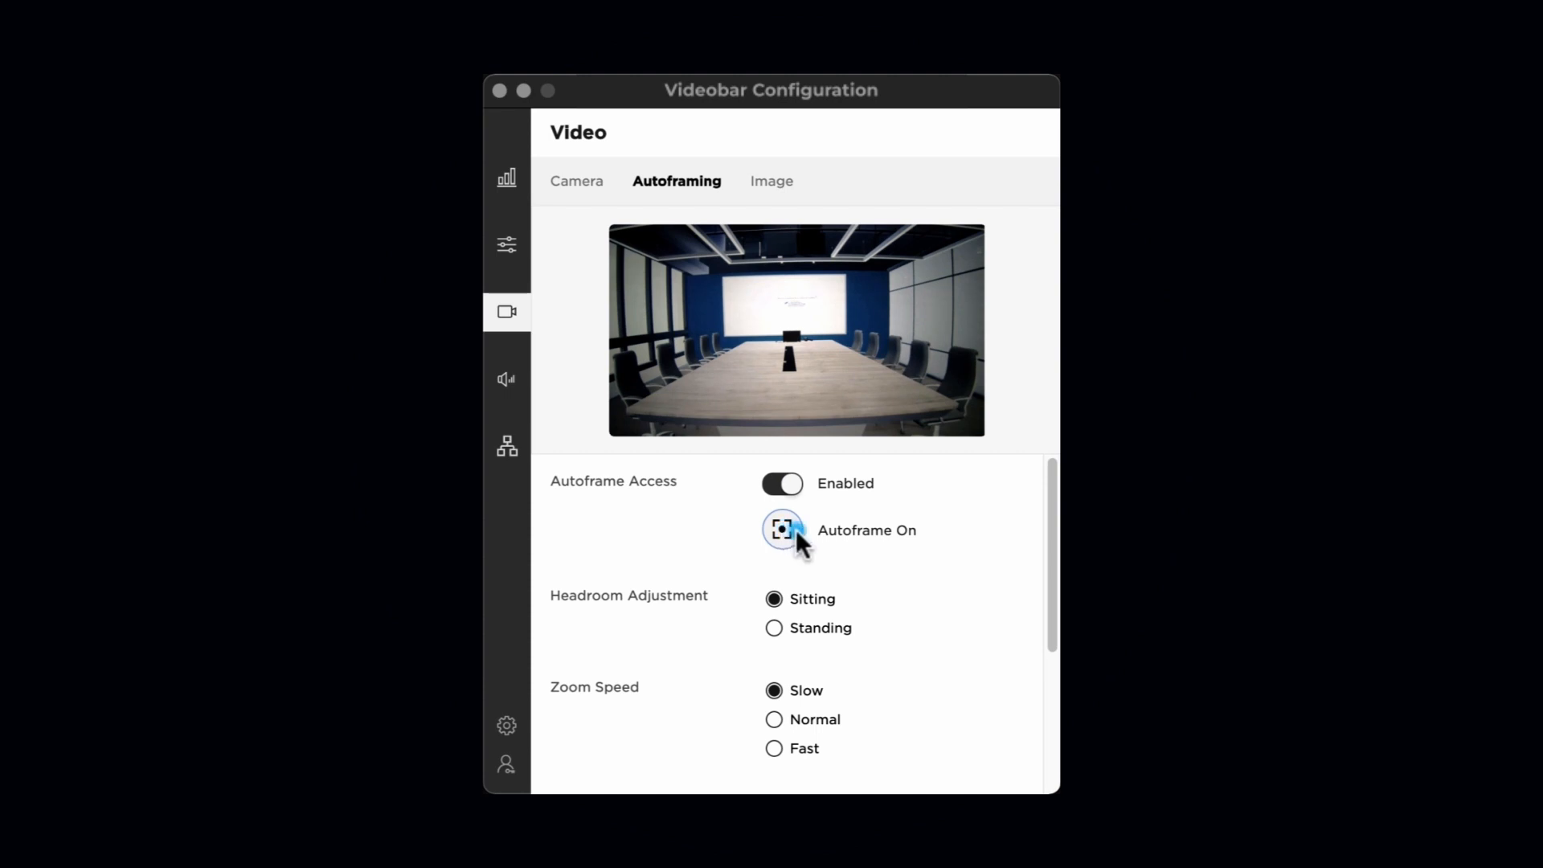
pyautogui.moveTo(1050, 586); pyautogui.dragTo(1044, 734)
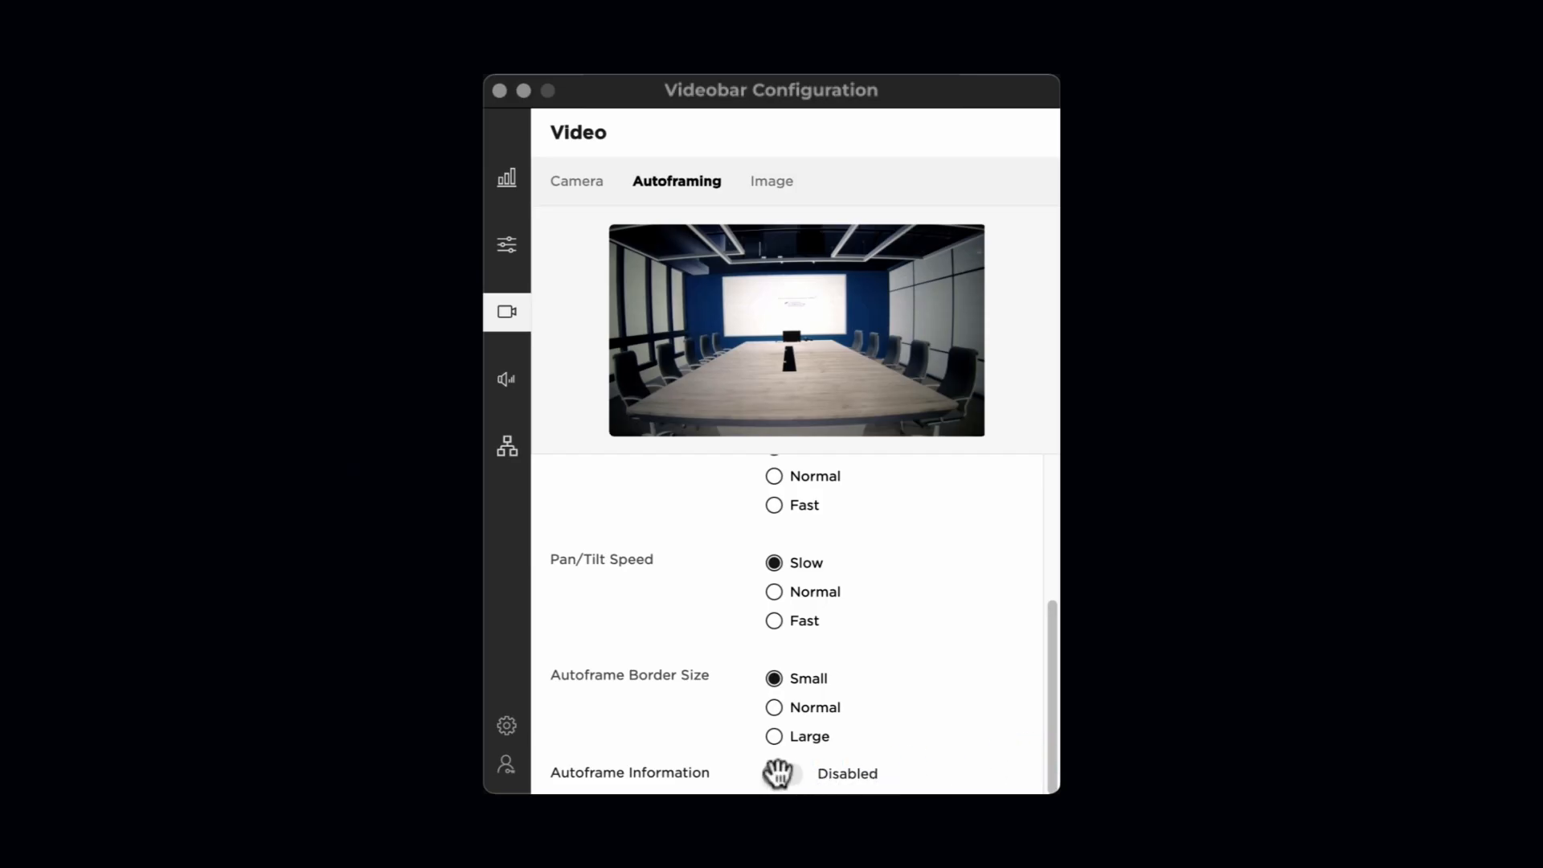
pyautogui.click(777, 773)
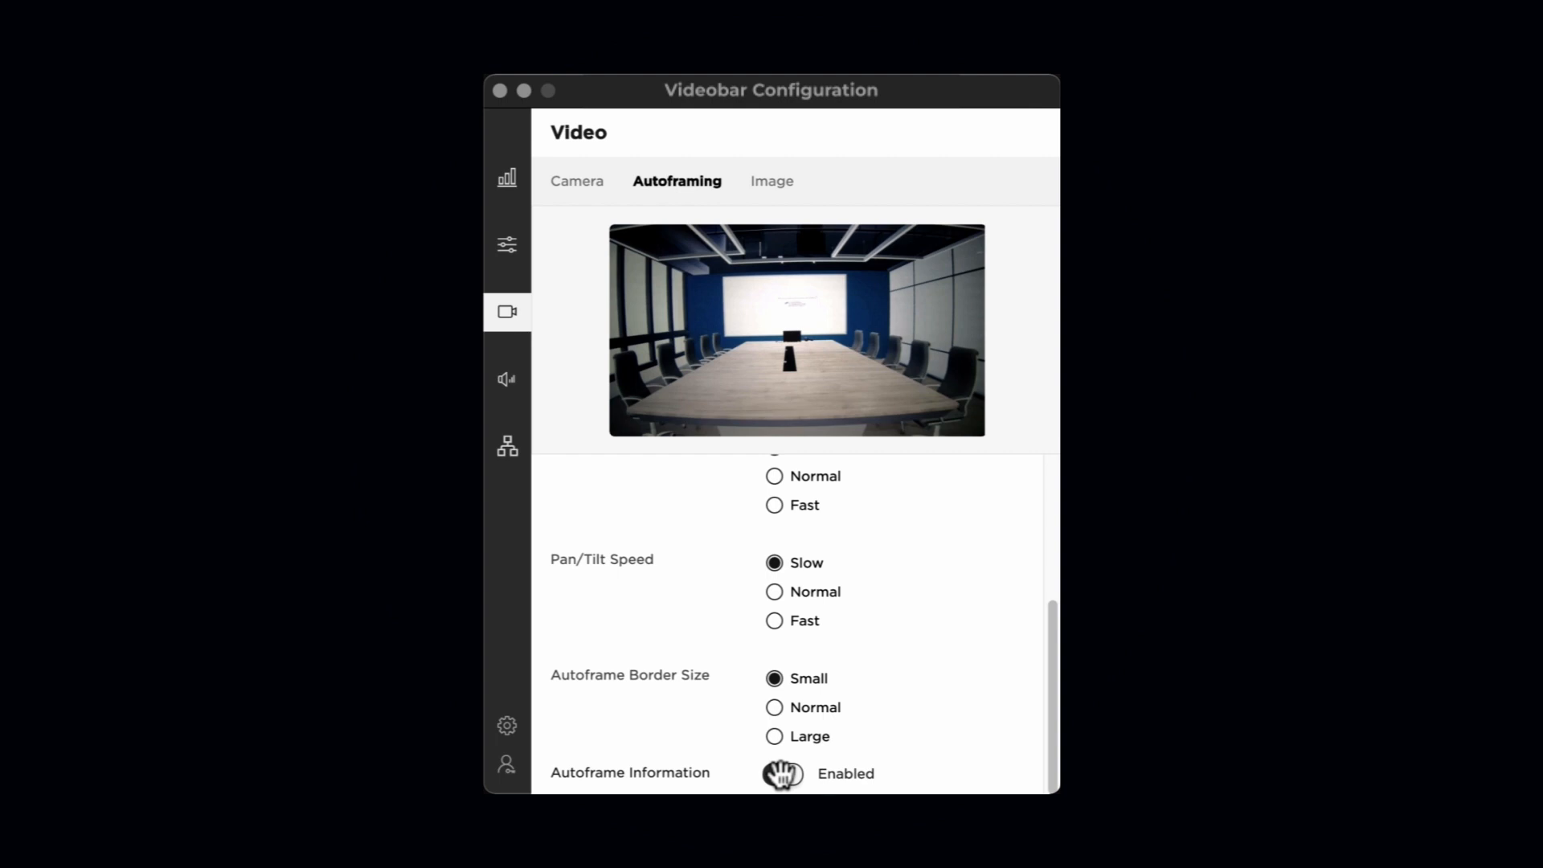
pyautogui.click(780, 774)
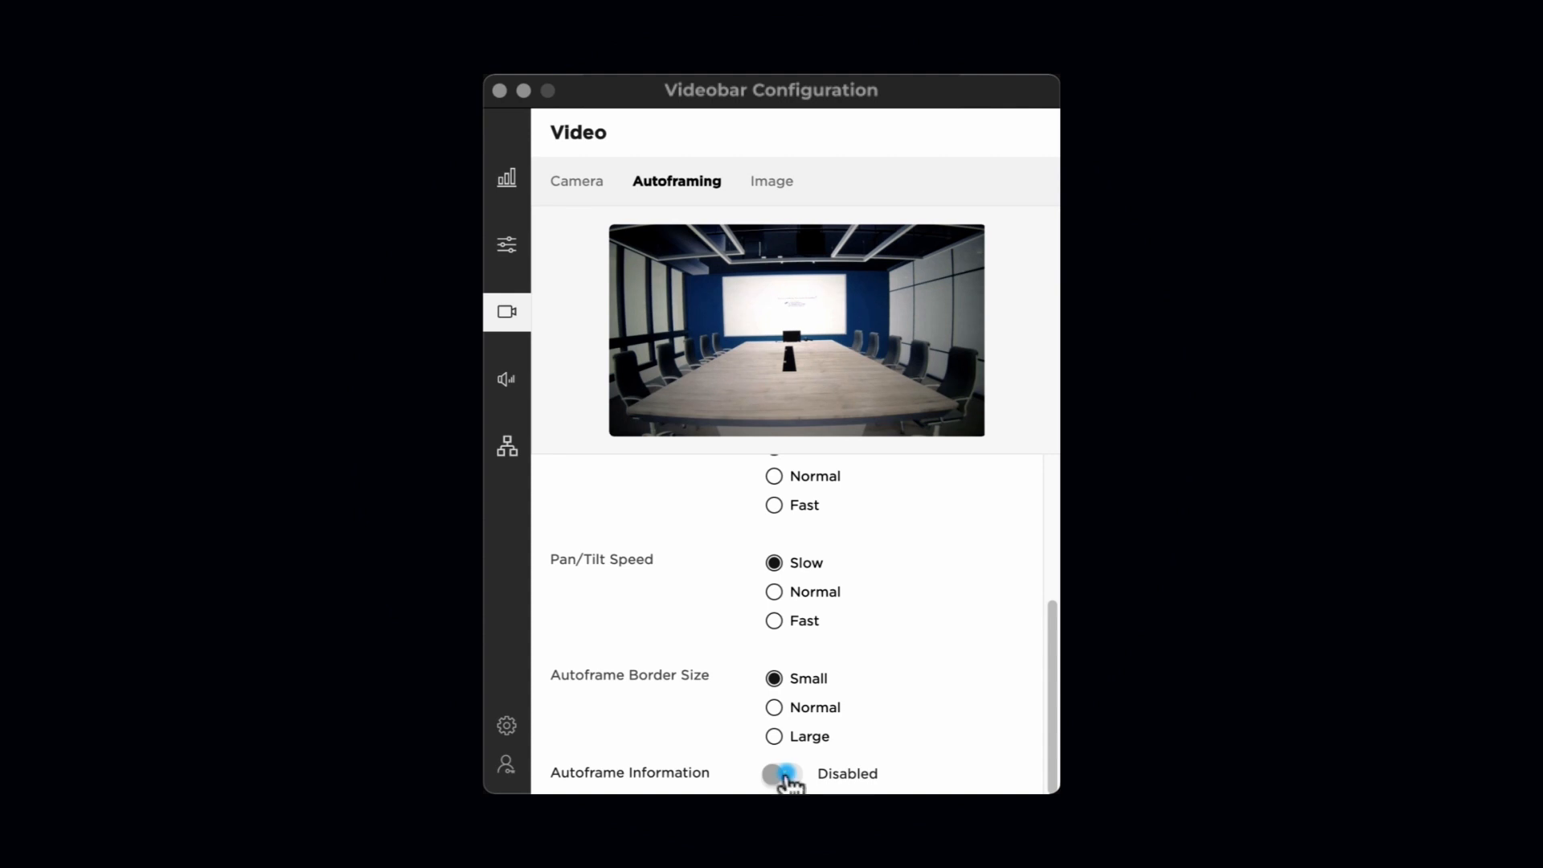
pyautogui.click(766, 183)
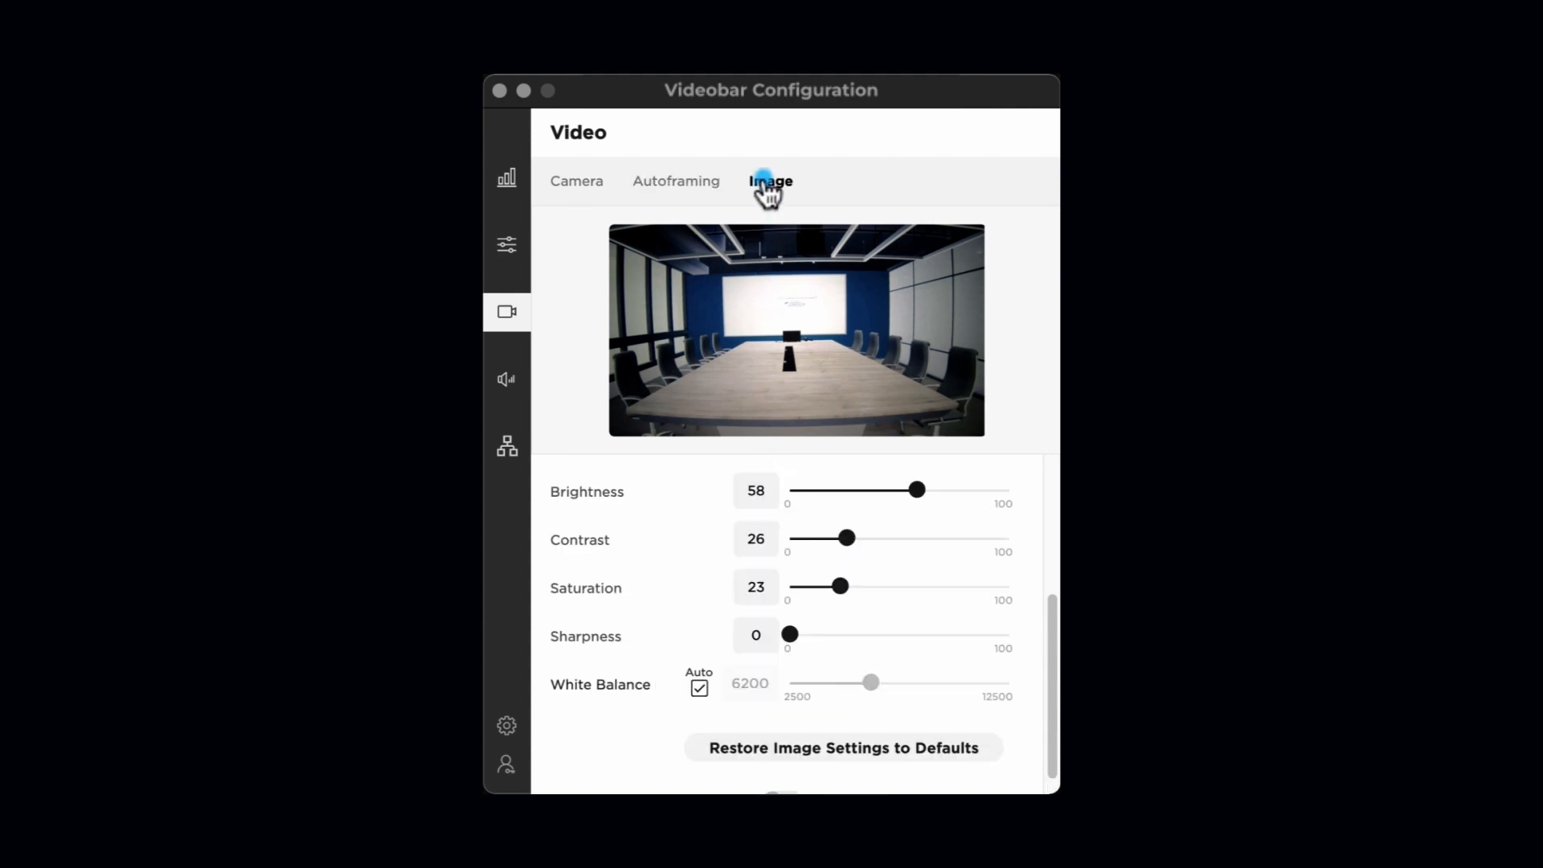
# - Turn on Low Light Compensation at the top of the image settings
pyautogui.moveTo(1053, 628); pyautogui.dragTo(1050, 465)
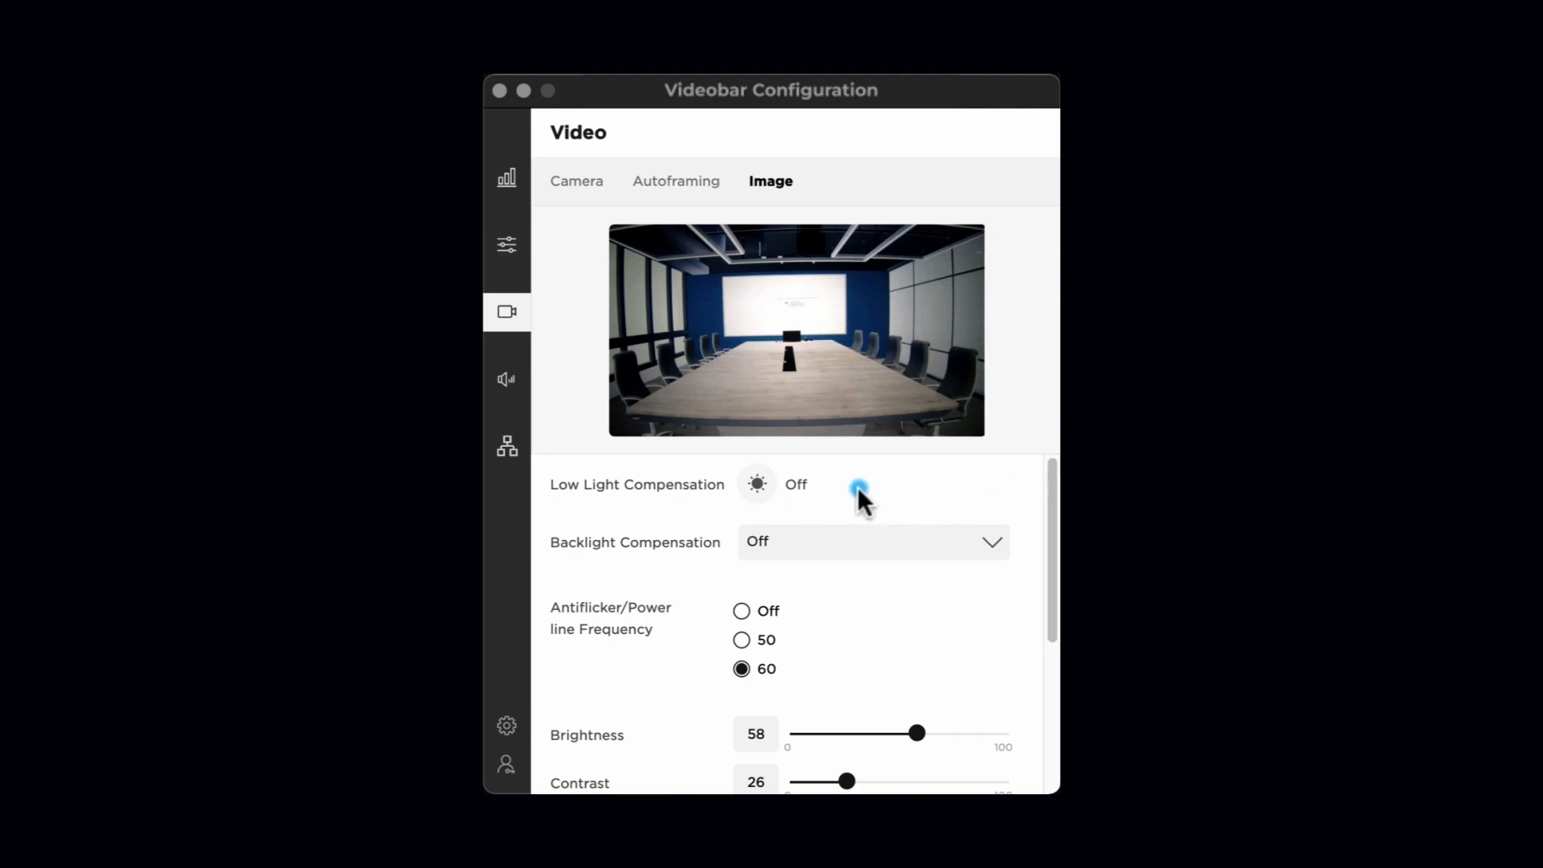
pyautogui.click(757, 485)
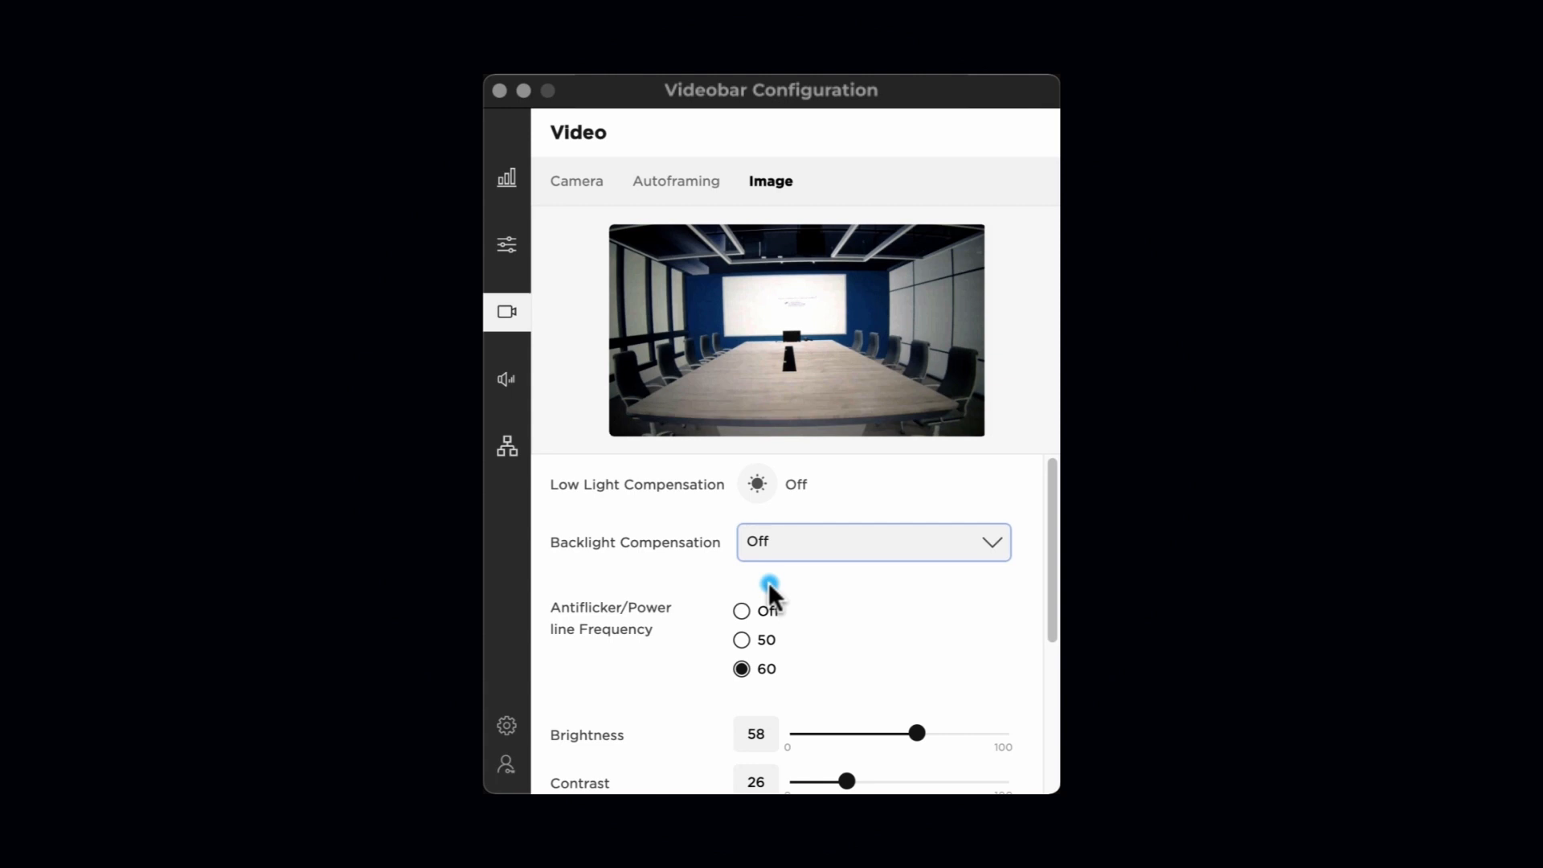
pyautogui.moveTo(1050, 592); pyautogui.dragTo(1049, 621)
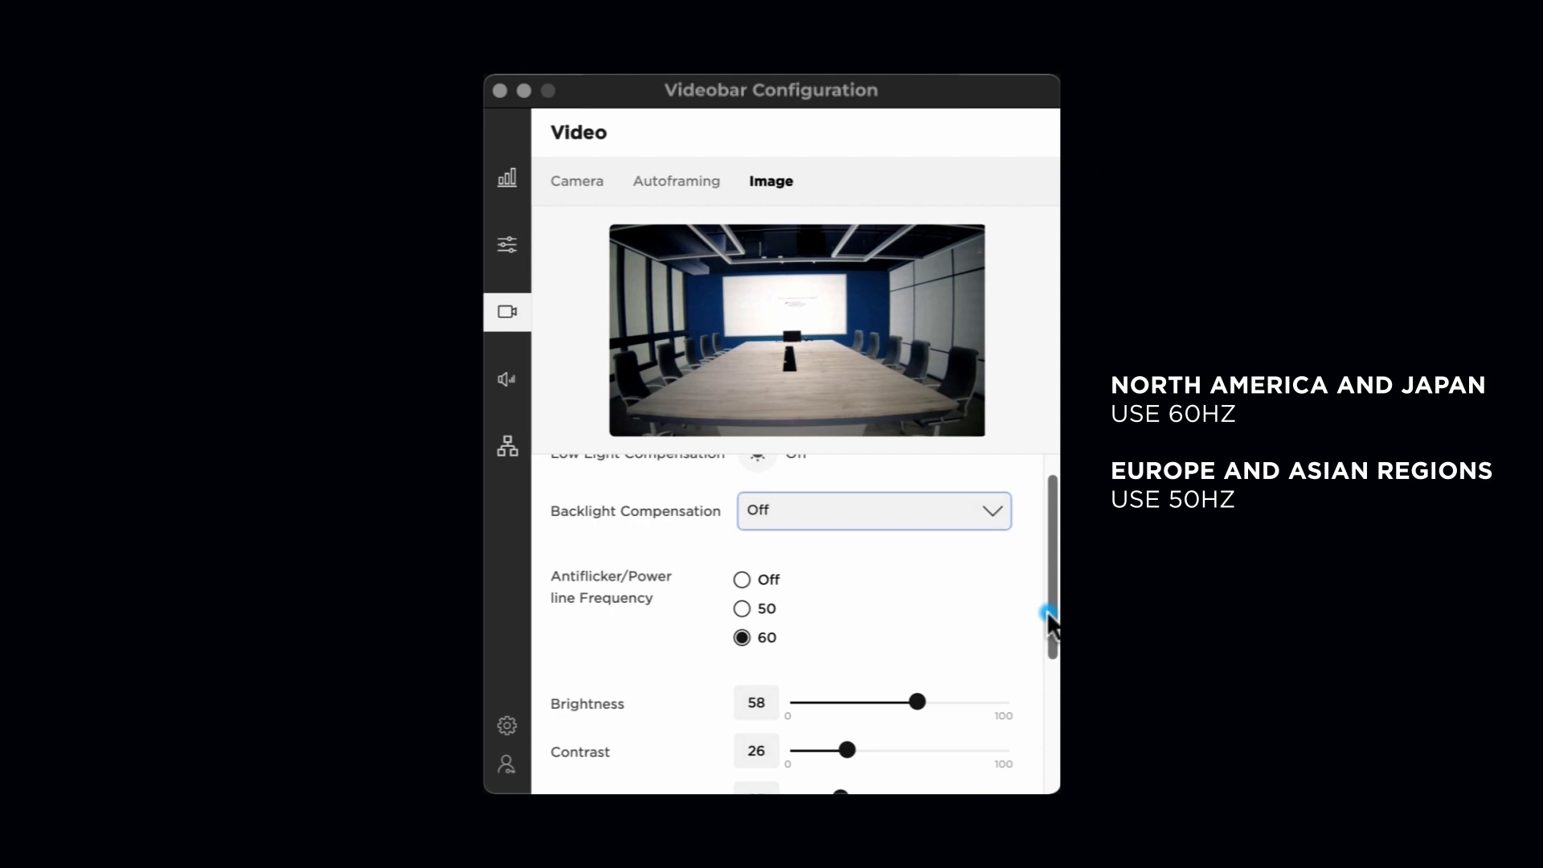
# - Adjust the image to brightness 56, contrast 25, sharpness 2, and manual white balance 6000
pyautogui.moveTo(1049, 623); pyautogui.dragTo(1049, 727)
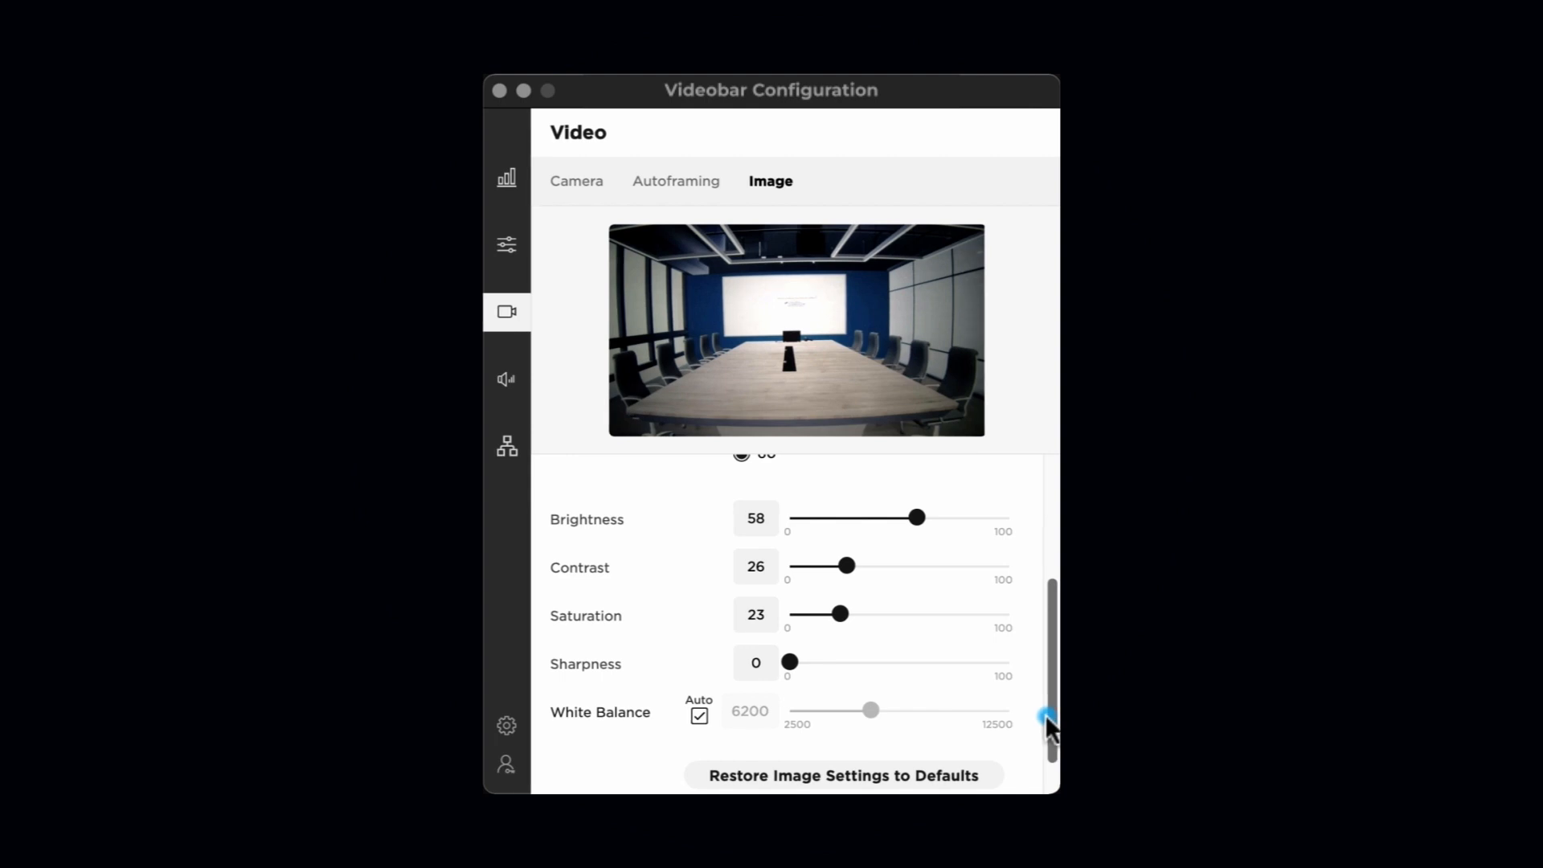
pyautogui.moveTo(918, 519)
pyautogui.mouseDown()
pyautogui.moveTo(940, 523)
pyautogui.moveTo(911, 520)
pyautogui.mouseUp()
pyautogui.moveTo(847, 566); pyautogui.dragTo(841, 617)
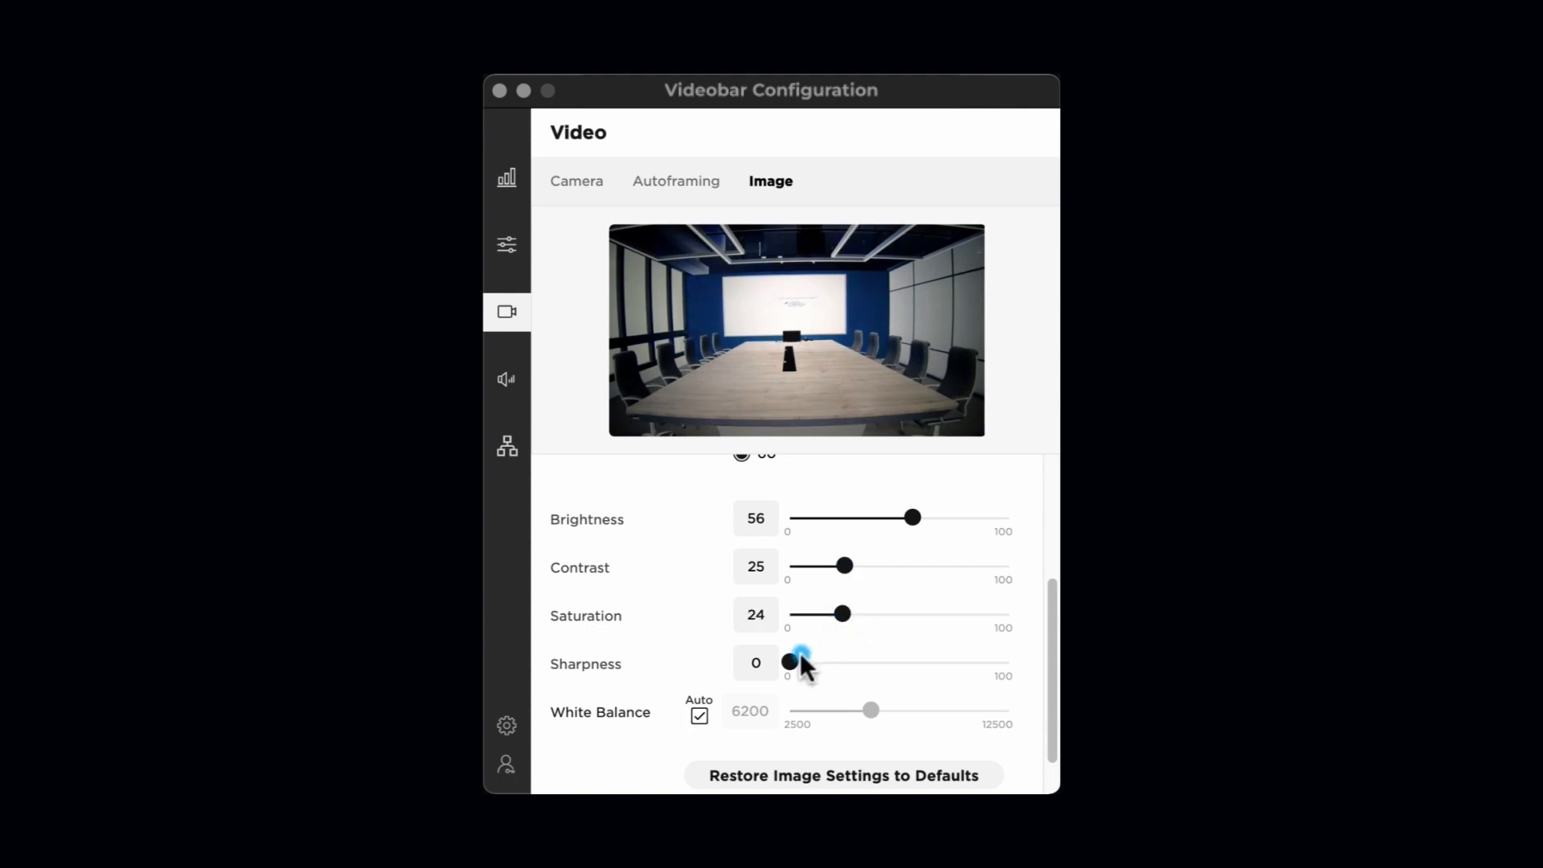
pyautogui.moveTo(793, 665)
pyautogui.mouseDown()
pyautogui.moveTo(852, 661)
pyautogui.moveTo(794, 662)
pyautogui.mouseUp()
pyautogui.click(694, 721)
pyautogui.moveTo(887, 715)
pyautogui.mouseDown()
pyautogui.moveTo(935, 716)
pyautogui.moveTo(836, 719)
pyautogui.moveTo(866, 714)
pyautogui.mouseUp()
pyautogui.moveTo(1051, 670); pyautogui.dragTo(1039, 716)
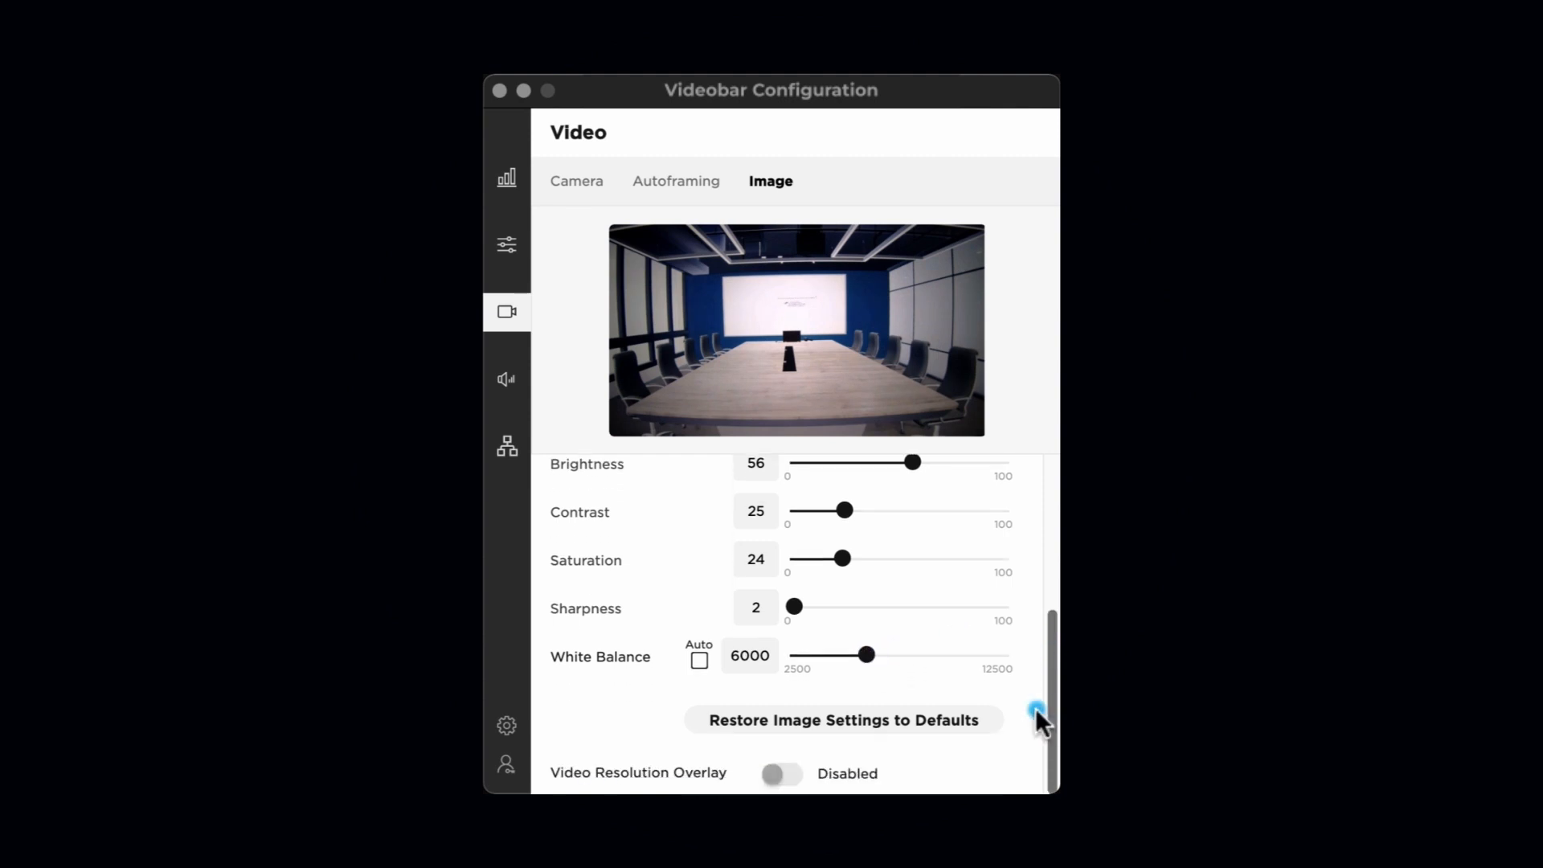
# - Restore factory image defaults: brightness 57, contrast 26, saturation 31, sharpness 40, auto white balance
pyautogui.click(861, 723)
pyautogui.click(916, 313)
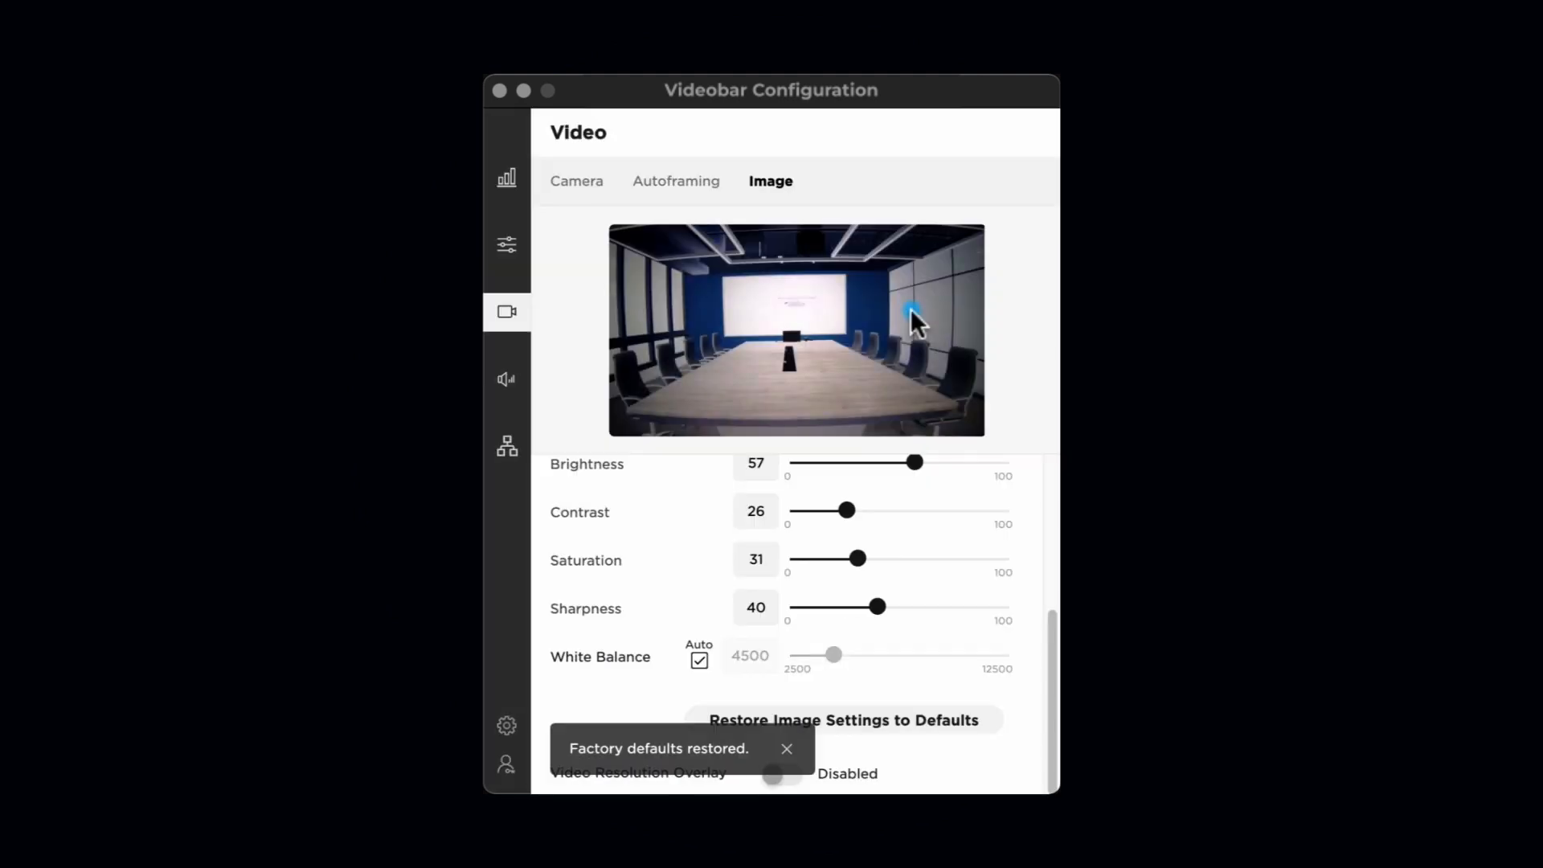
pyautogui.moveTo(1050, 613); pyautogui.dragTo(1050, 608)
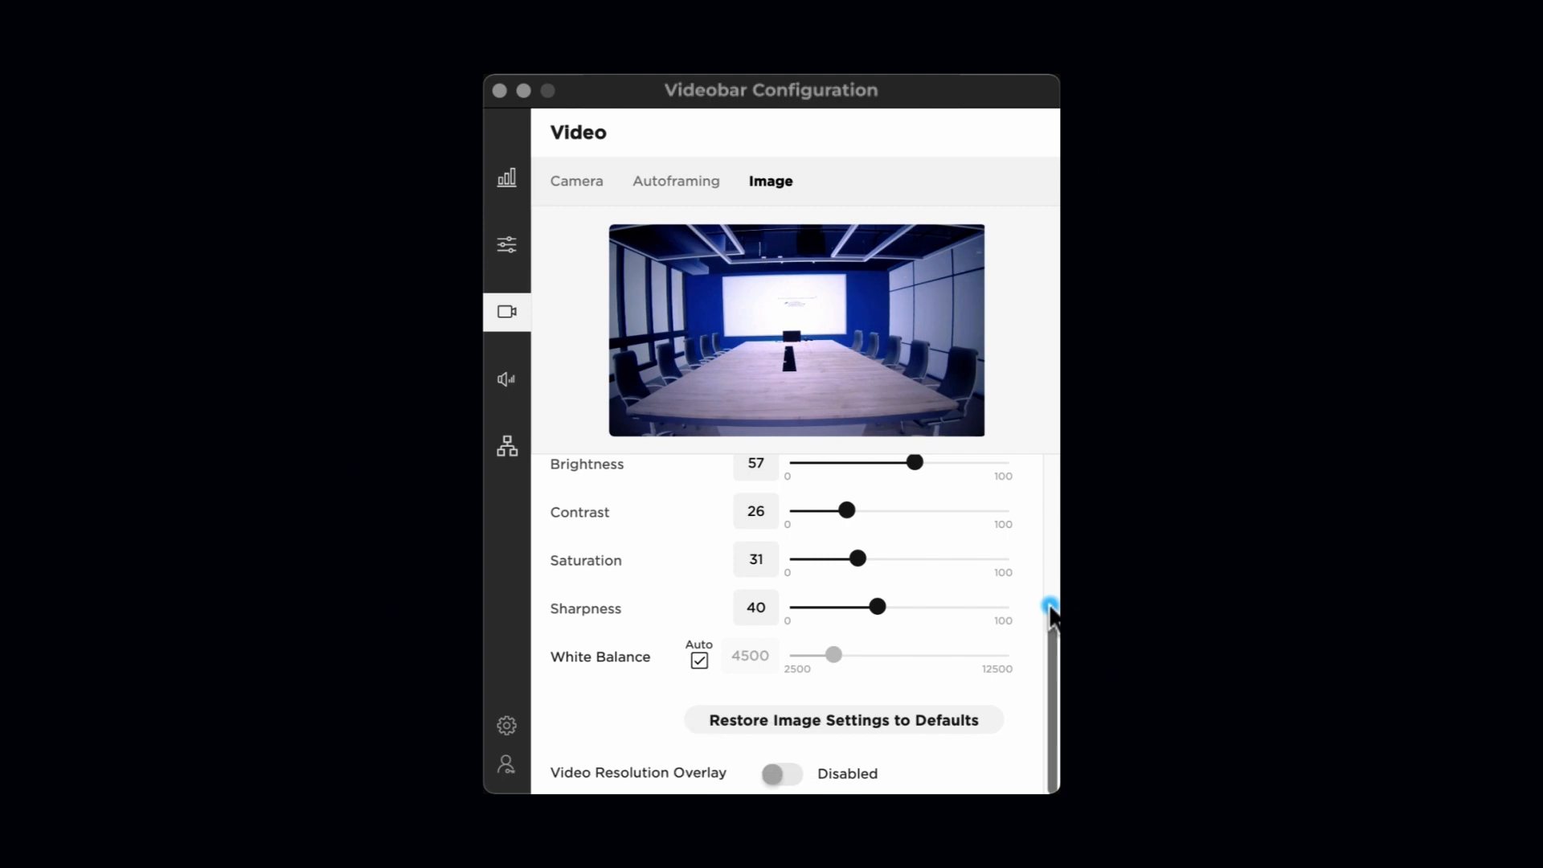
# - Toggle the Video Resolution Overlay on and off, leaving it hidden
pyautogui.click(776, 775)
pyautogui.click(777, 776)
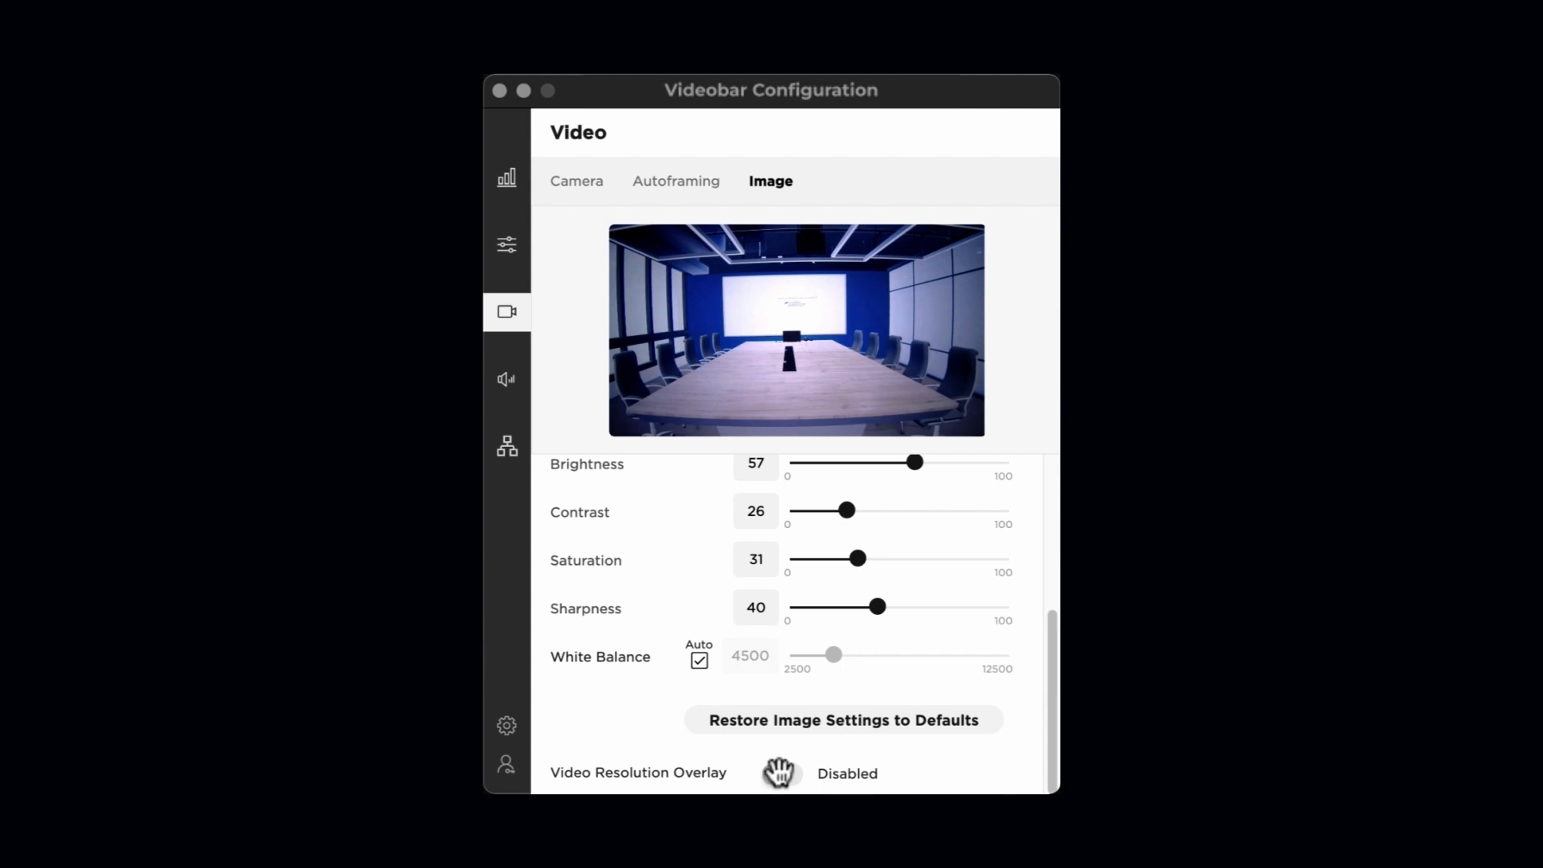
pyautogui.click(778, 774)
pyautogui.click(779, 776)
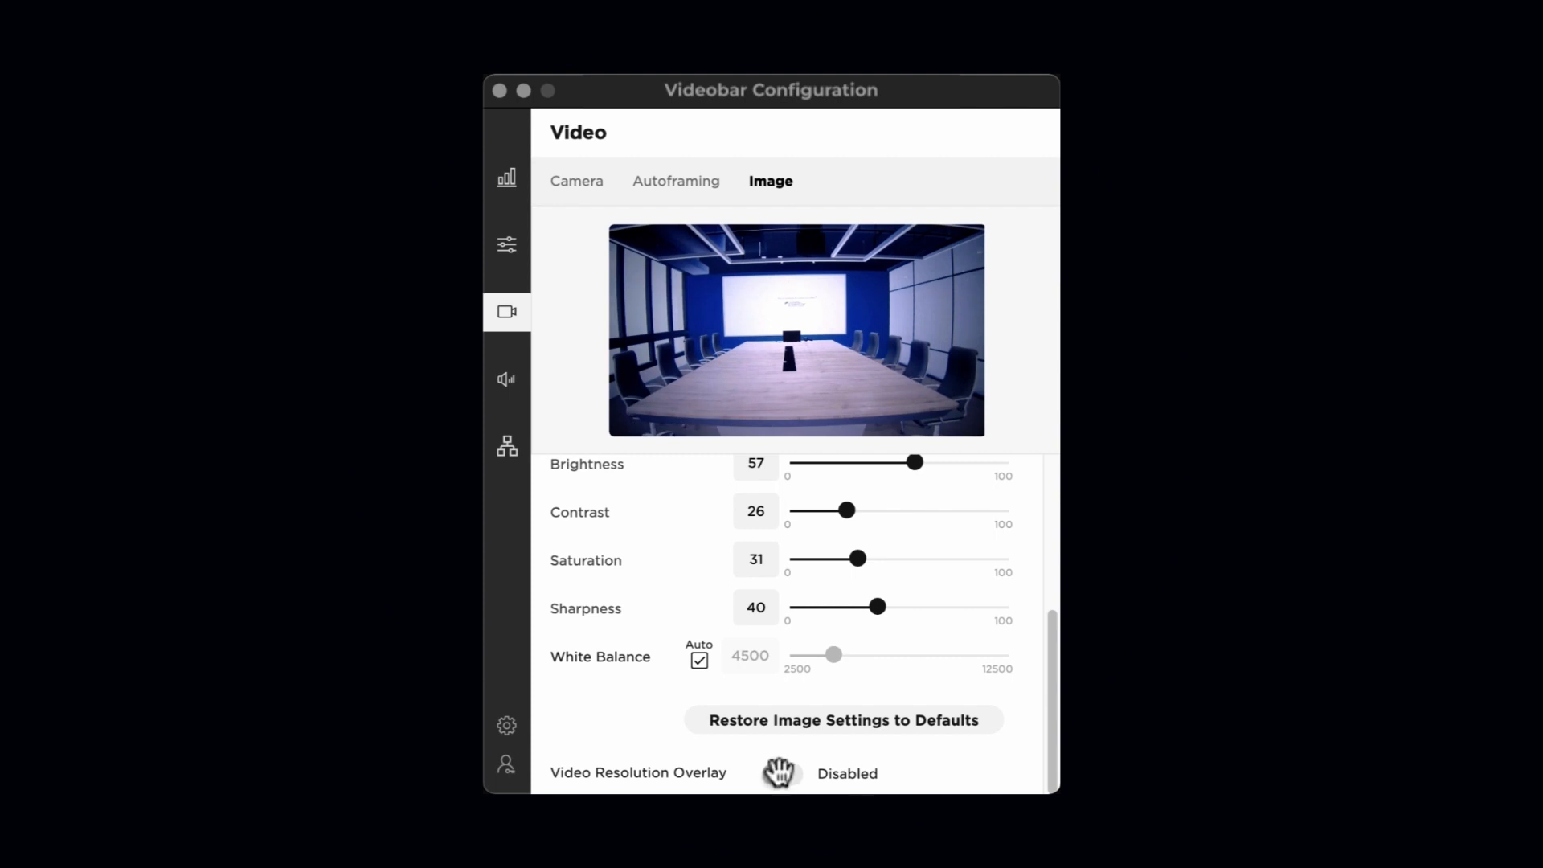